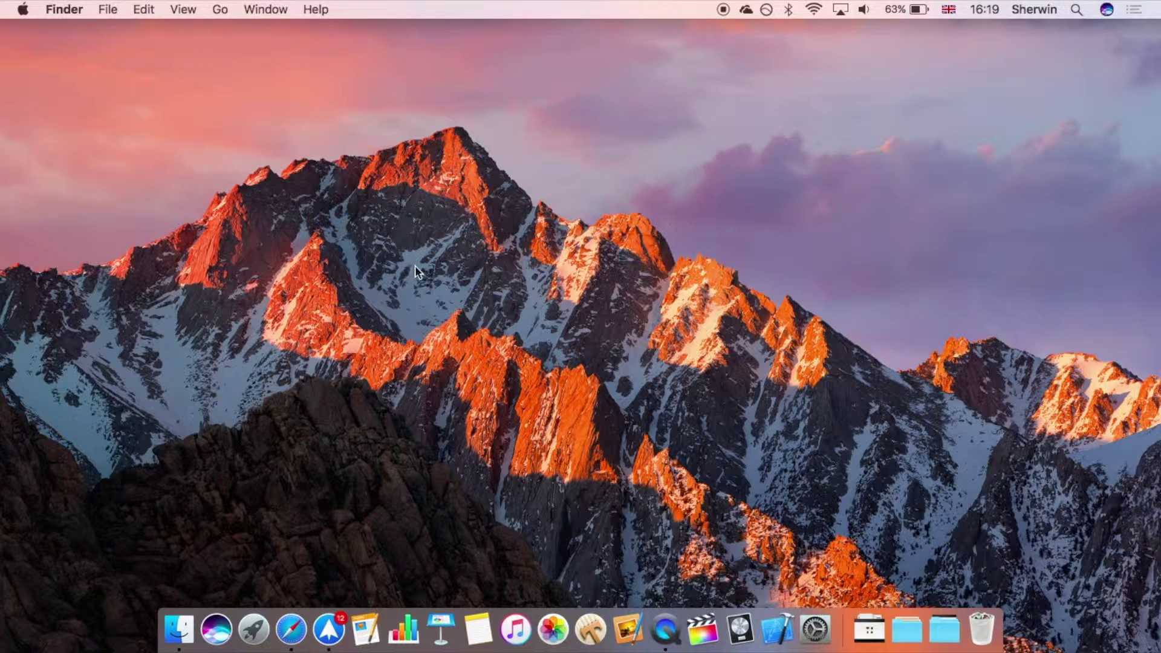
# Open Focused and fill the new document with the quoted Lorem ipsum paragraph, from "Lorem ipsum dolor sit amet" to "id est laborum.".
pyautogui.click(590, 629)
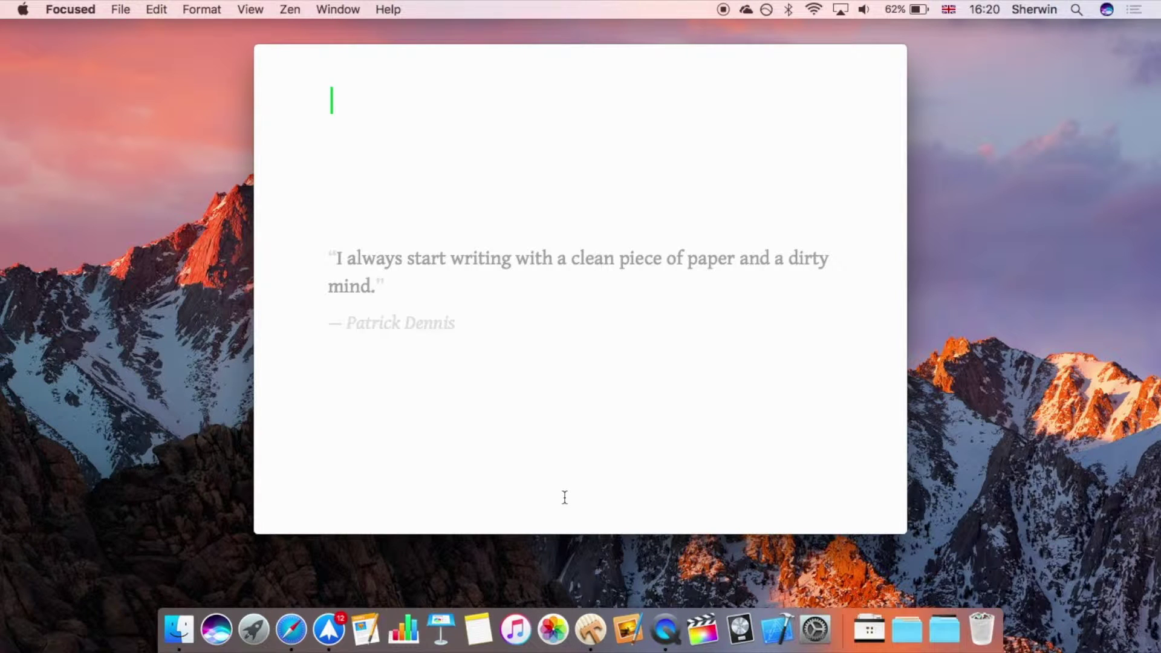
pyautogui.moveTo(396, 41)
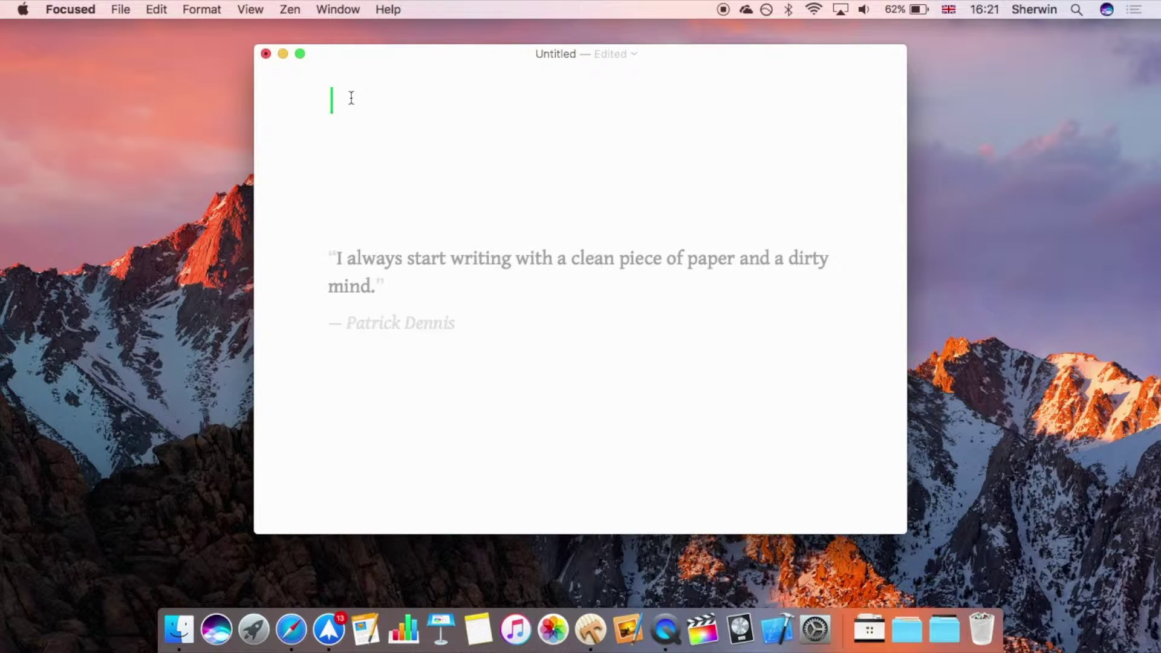
pyautogui.write('"Lorem ipsum dolor sit amet, consectetur adipiscing elit, sed do eiusmod tempor incididunt ut labore et dolore magna aliqua. Ut enim ad minim veniam, quis nostrud exercitation ullamco laboris nisi ut aliquip ex ea commodo consequat. Duis aute irure dolor in reprehenderit in voluptate velit esse cillum dolore eu fugiat nulla pariatur. Excepteur sint occaecat cupidatat non proident, sunt in culpa qui officia deserunt mollit anim id est laborum."')
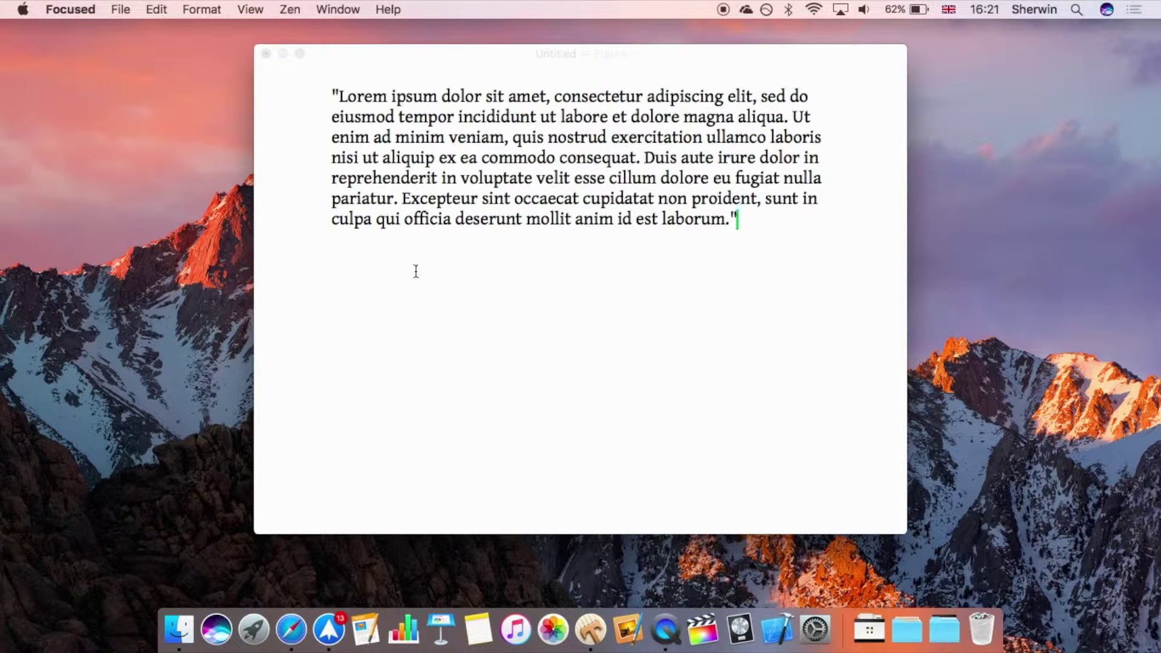
# Open the writing view customisation, try the cream and dark themes, and return to the white theme.
pyautogui.moveTo(307, 232)
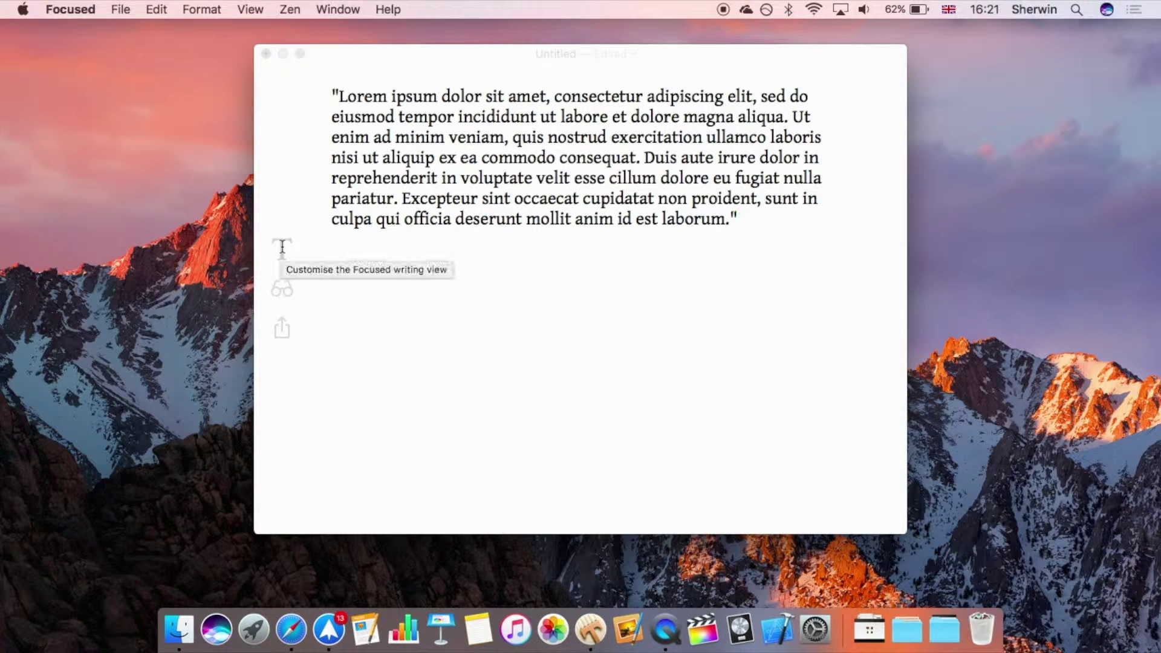
pyautogui.click(283, 246)
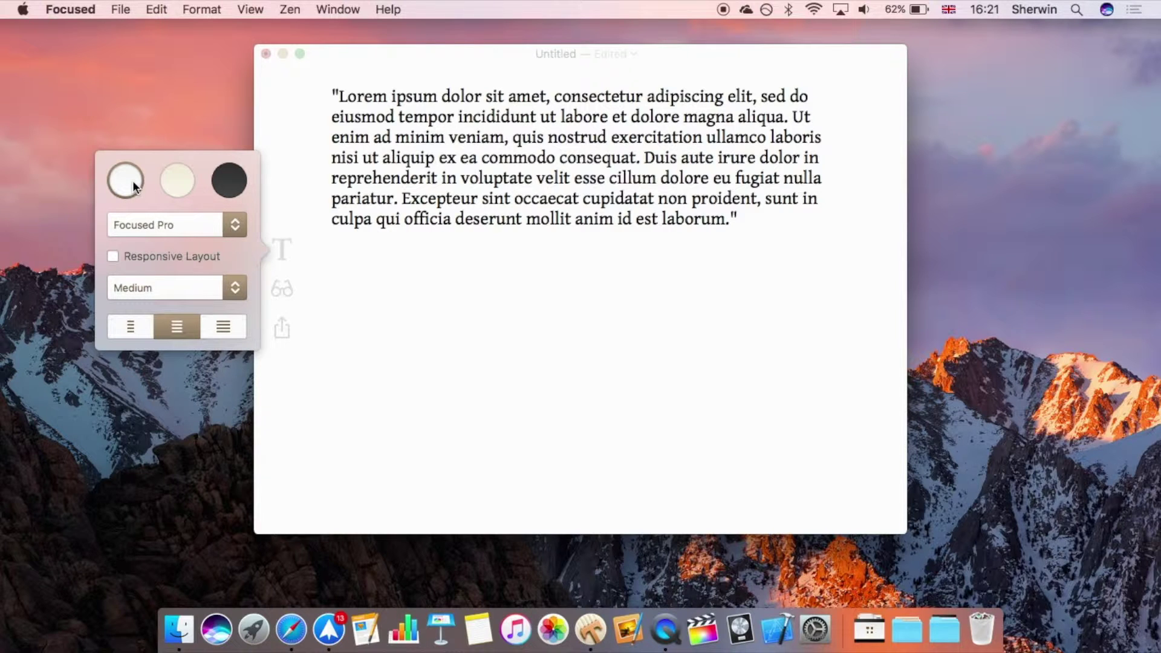
pyautogui.click(172, 185)
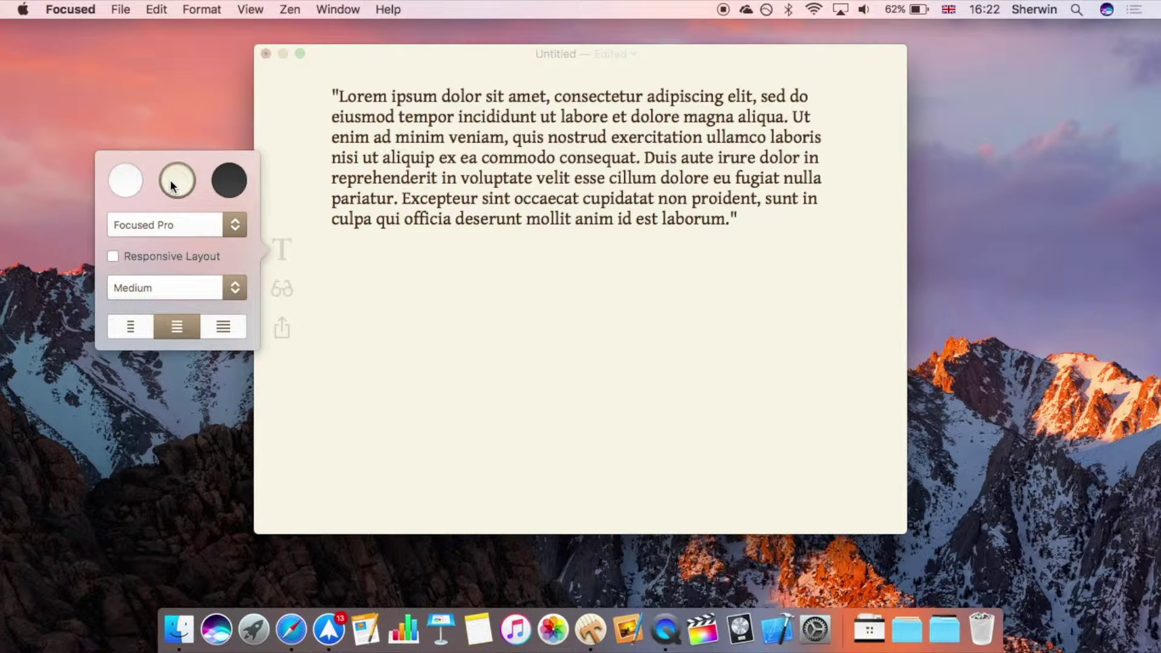
pyautogui.click(231, 187)
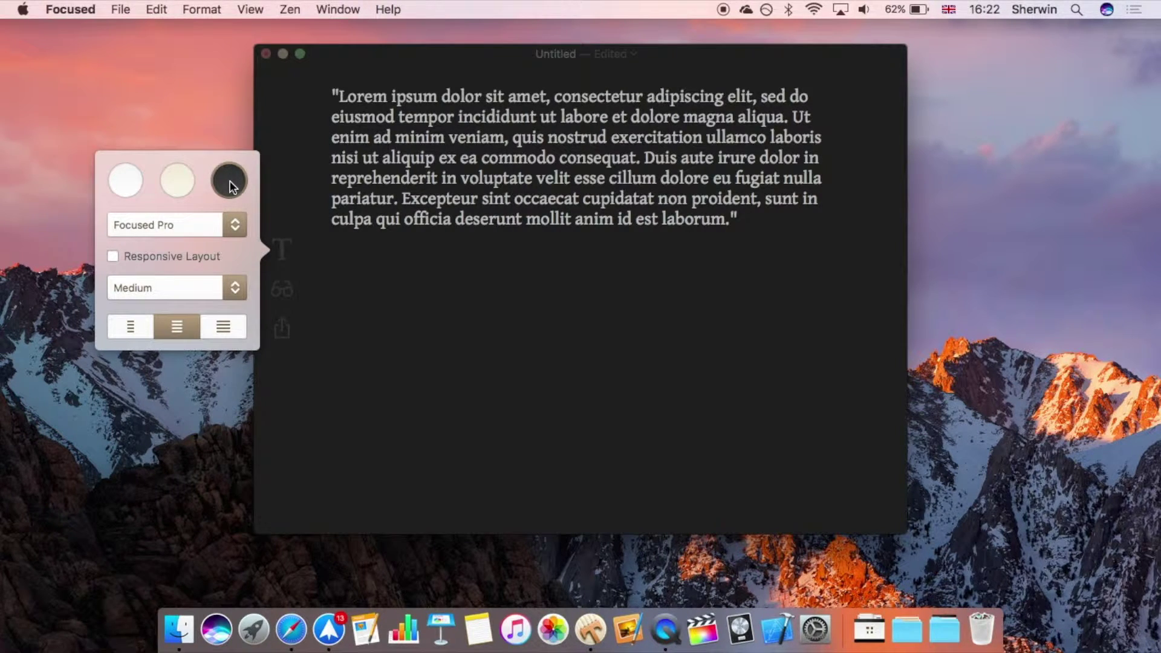
pyautogui.click(124, 189)
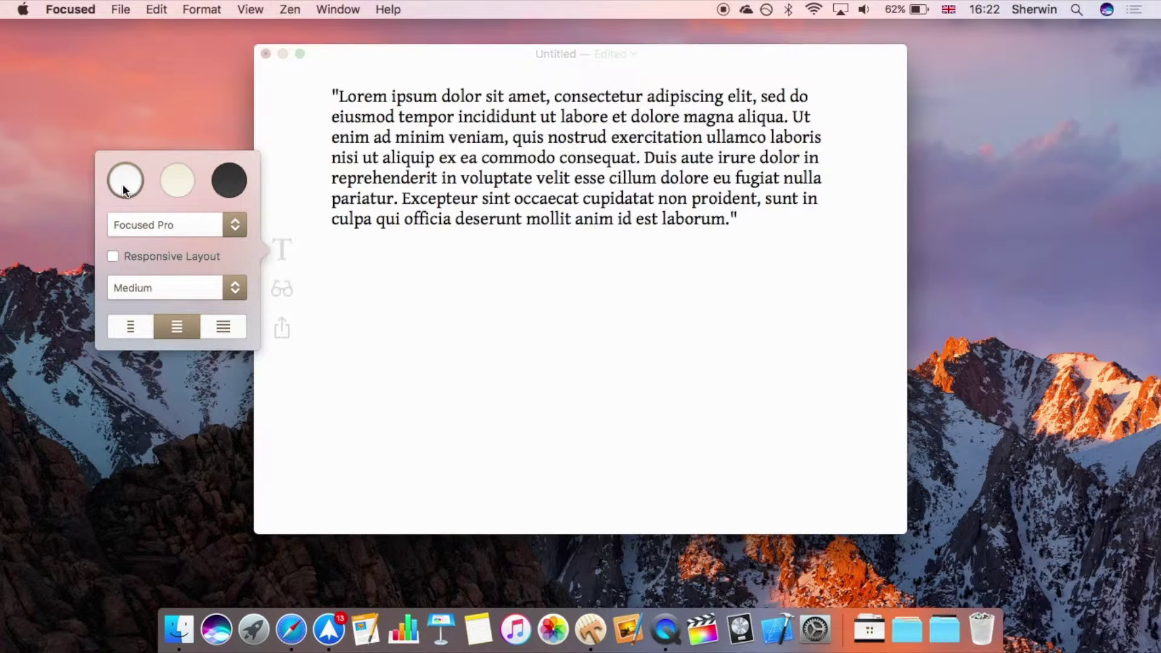
# Look through the available fonts, keep Focused Pro, and switch Responsive Layout on and off again.
pyautogui.click(155, 229)
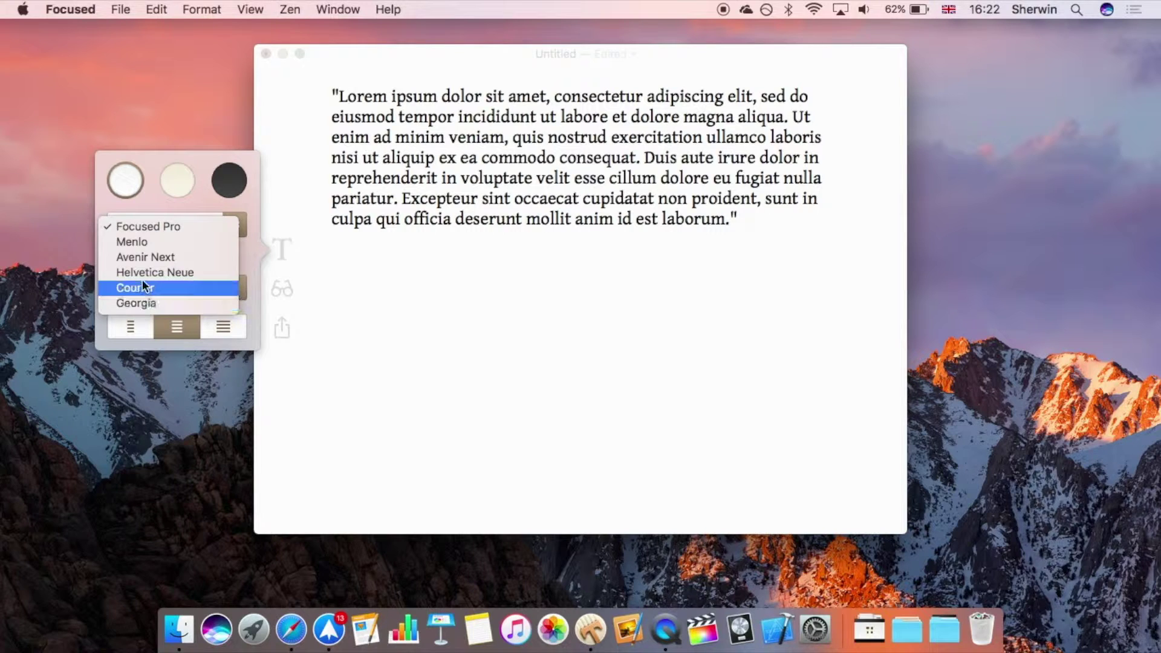
pyautogui.click(138, 232)
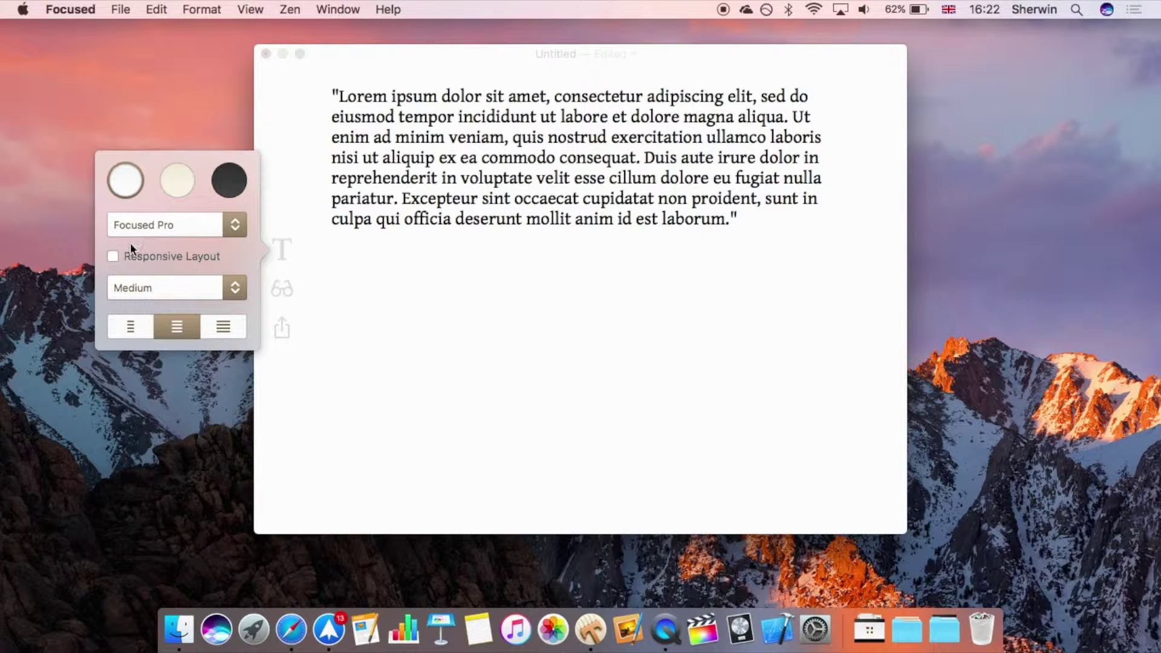
pyautogui.click(113, 257)
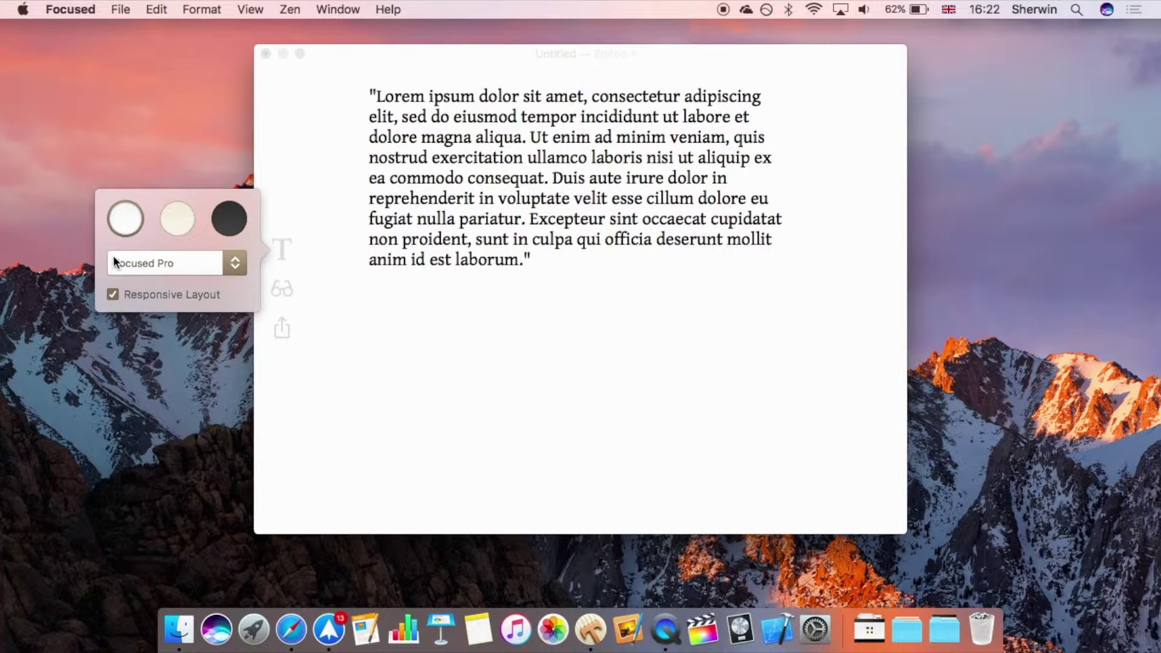
pyautogui.click(113, 295)
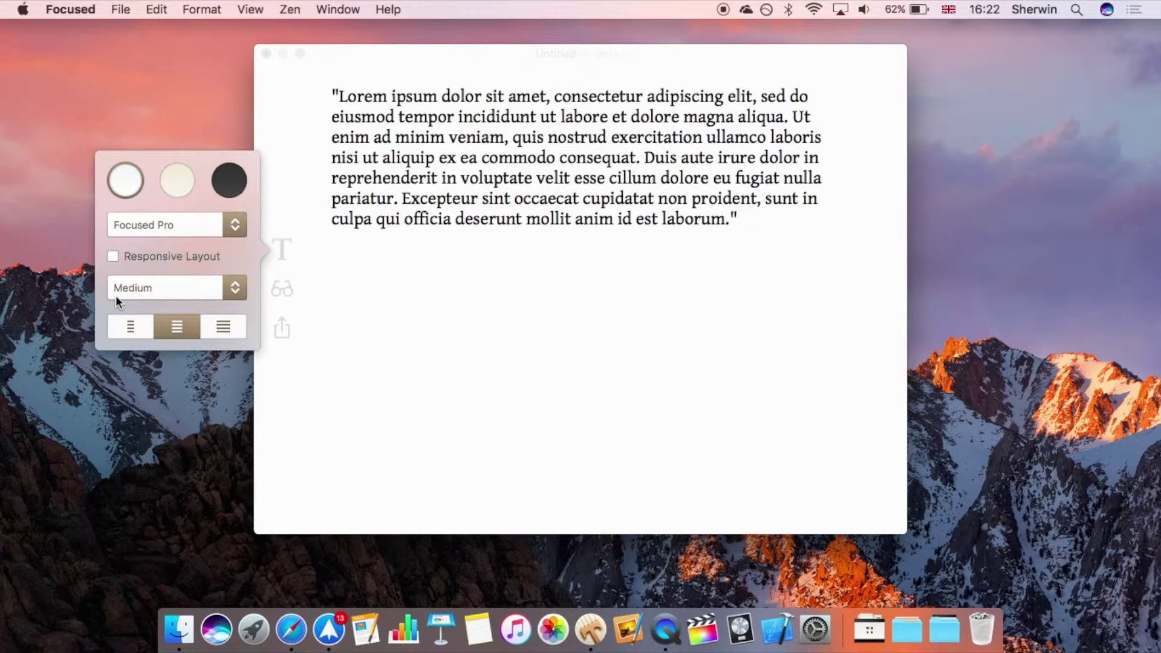
# Try the Smaller and Large text sizes on the paragraph, and set the size back to Medium.
pyautogui.click(182, 293)
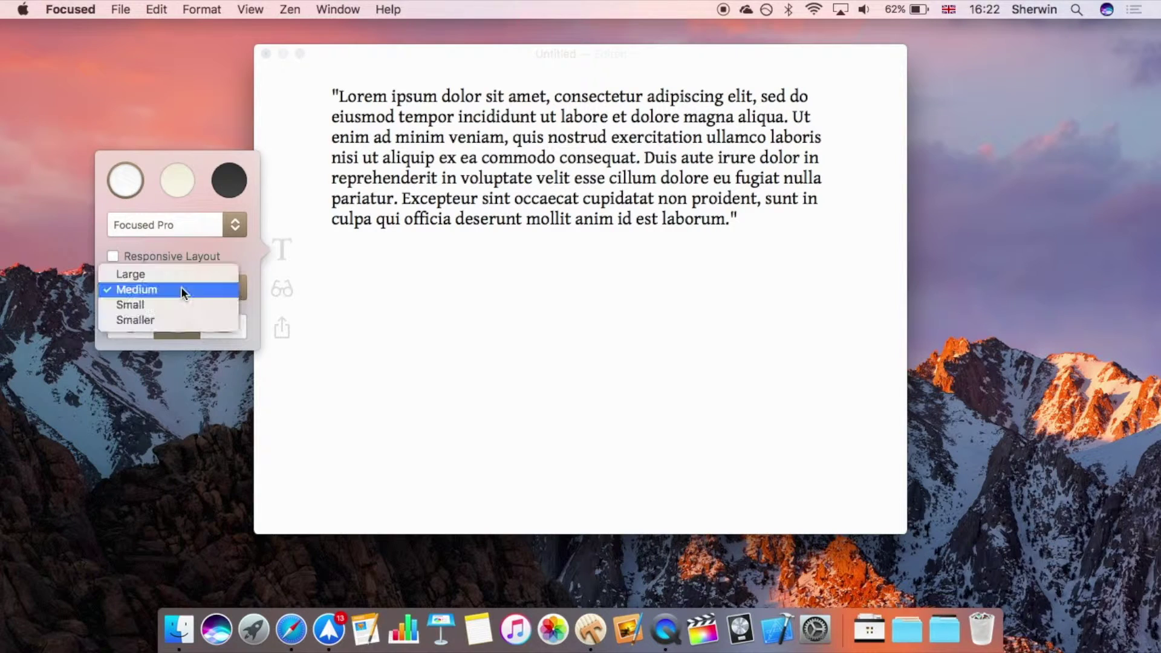
pyautogui.click(180, 318)
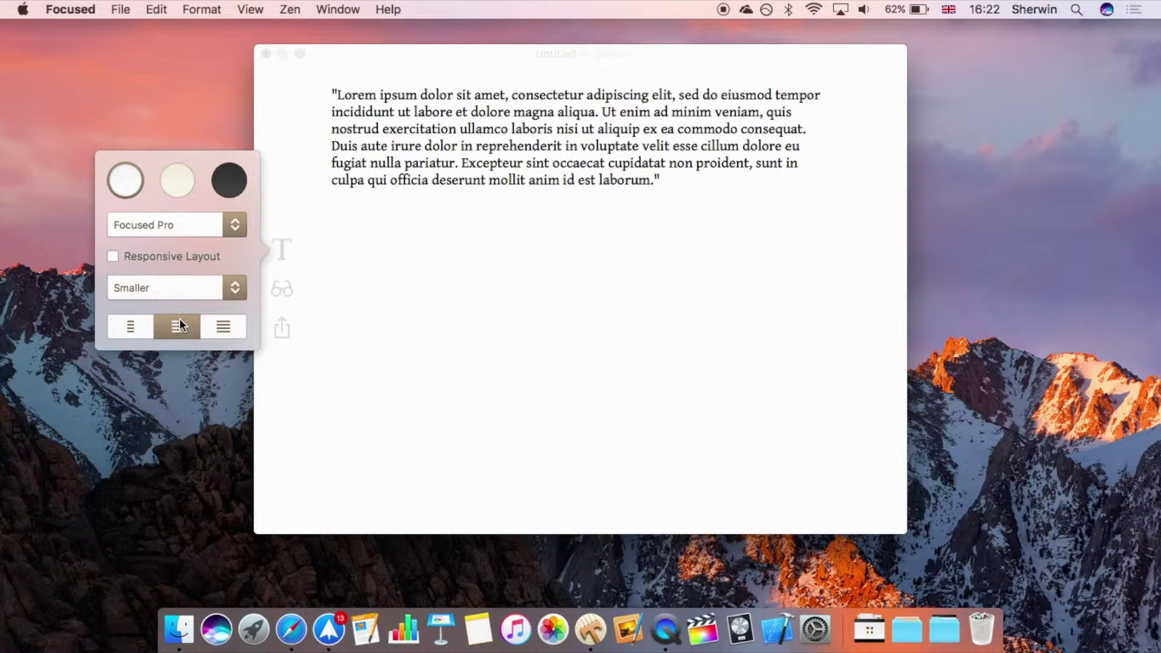
pyautogui.click(176, 296)
pyautogui.click(169, 244)
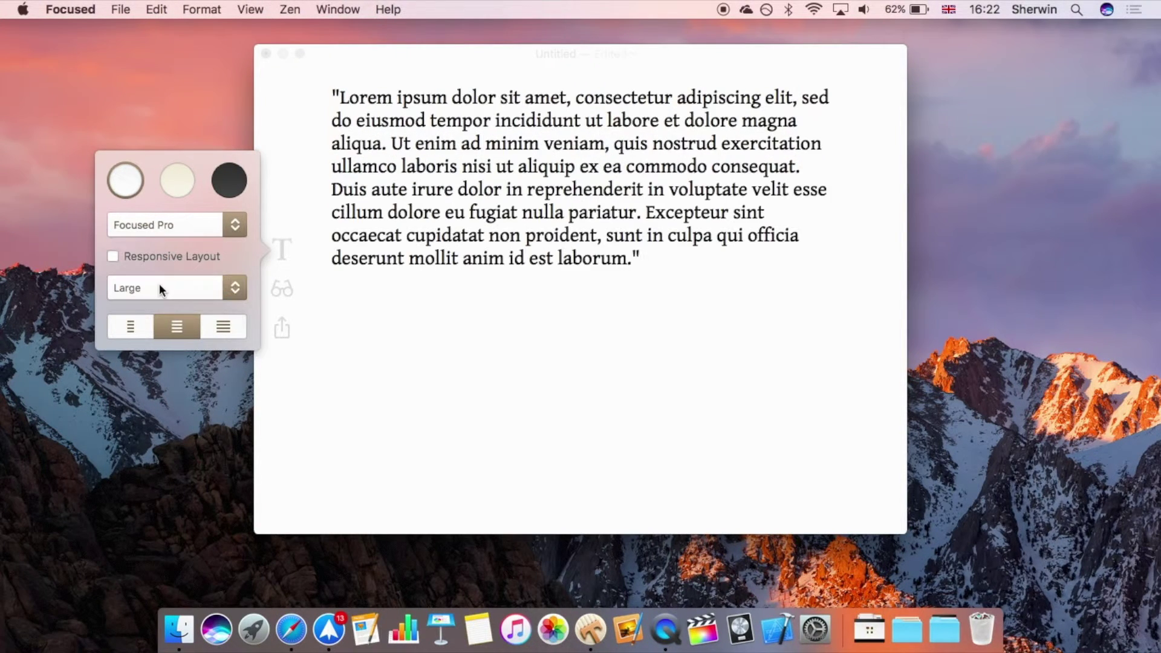
pyautogui.click(161, 291)
pyautogui.click(157, 305)
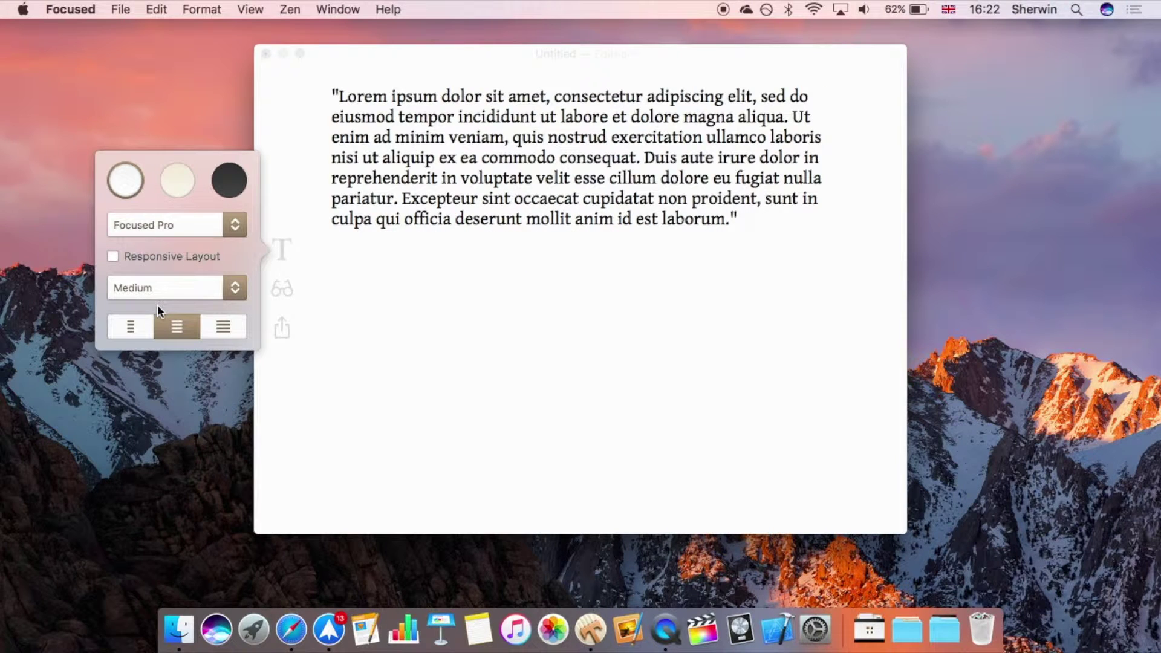
# Try the narrow and wide text layouts, return to the middle one, and close the writing view customisation.
pyautogui.click(129, 327)
pyautogui.click(221, 335)
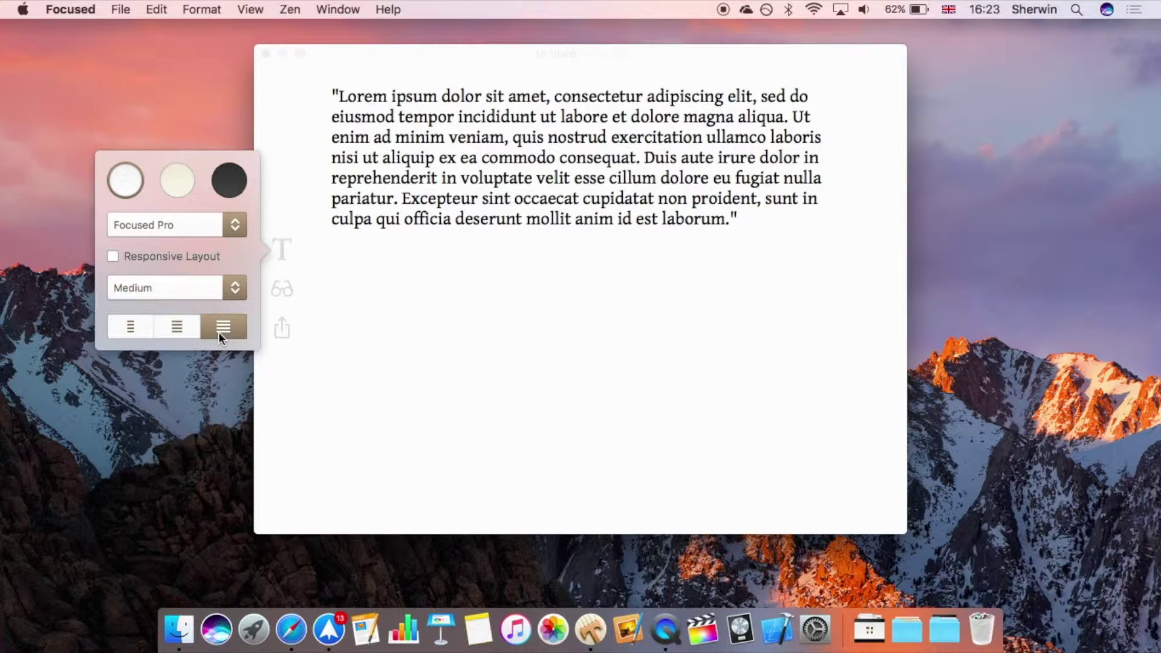
pyautogui.click(196, 331)
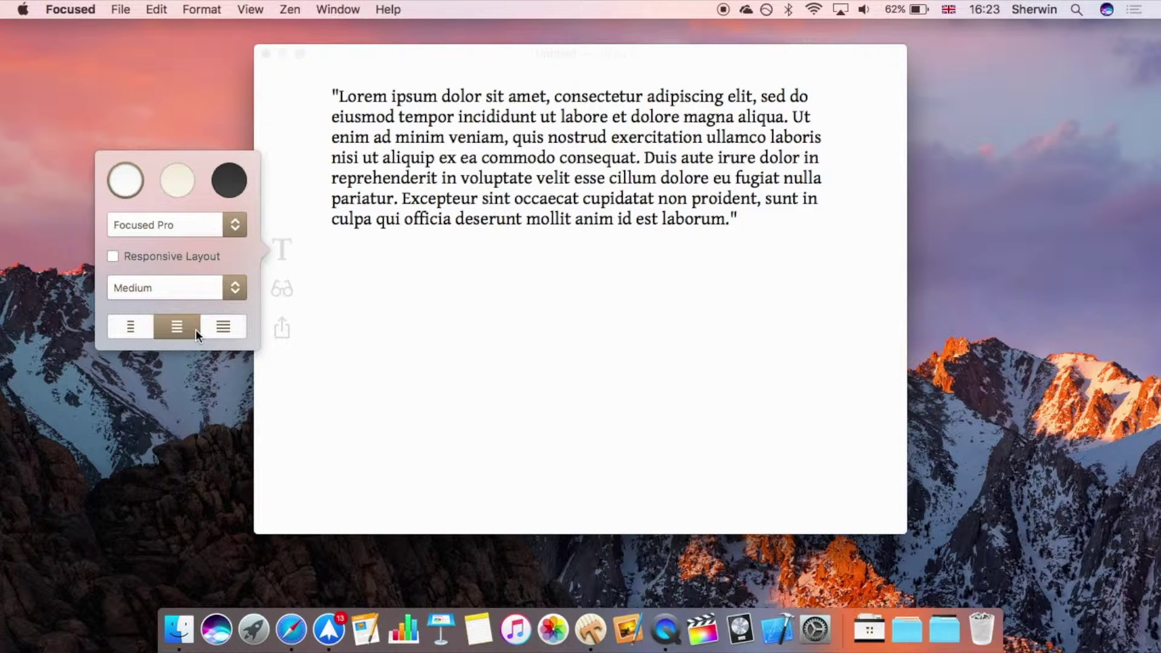
pyautogui.click(282, 249)
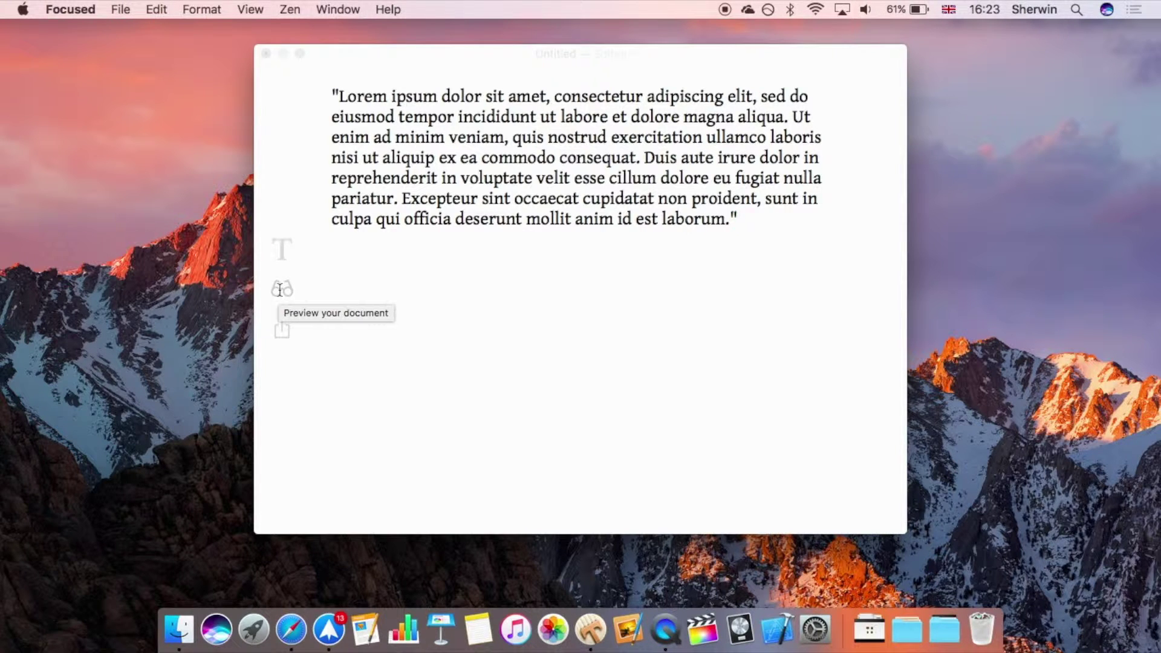
# Preview the document, select a word in the previewed text to check it, and return to the editor.
pyautogui.click(282, 291)
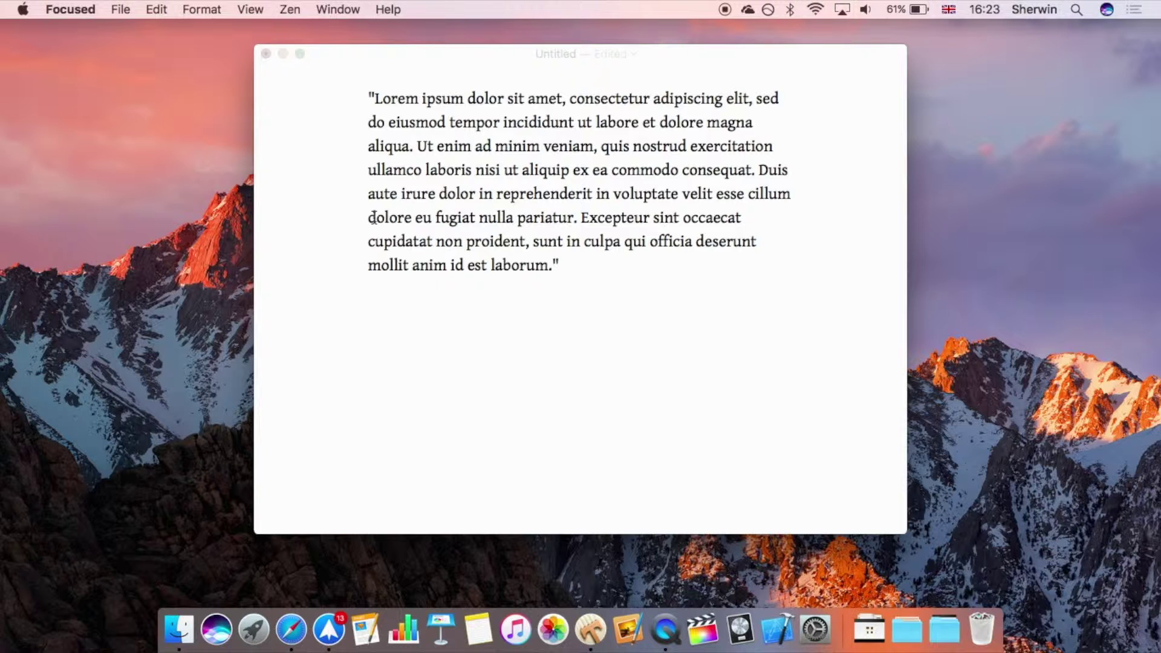
pyautogui.doubleClick(375, 123)
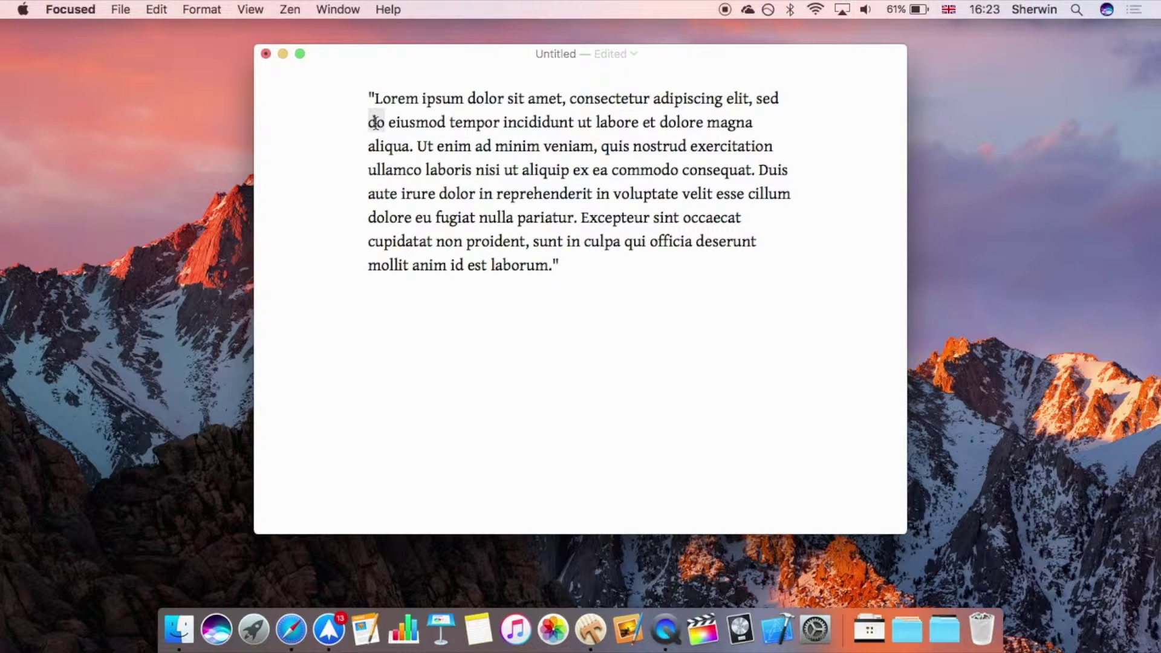
pyautogui.click(407, 121)
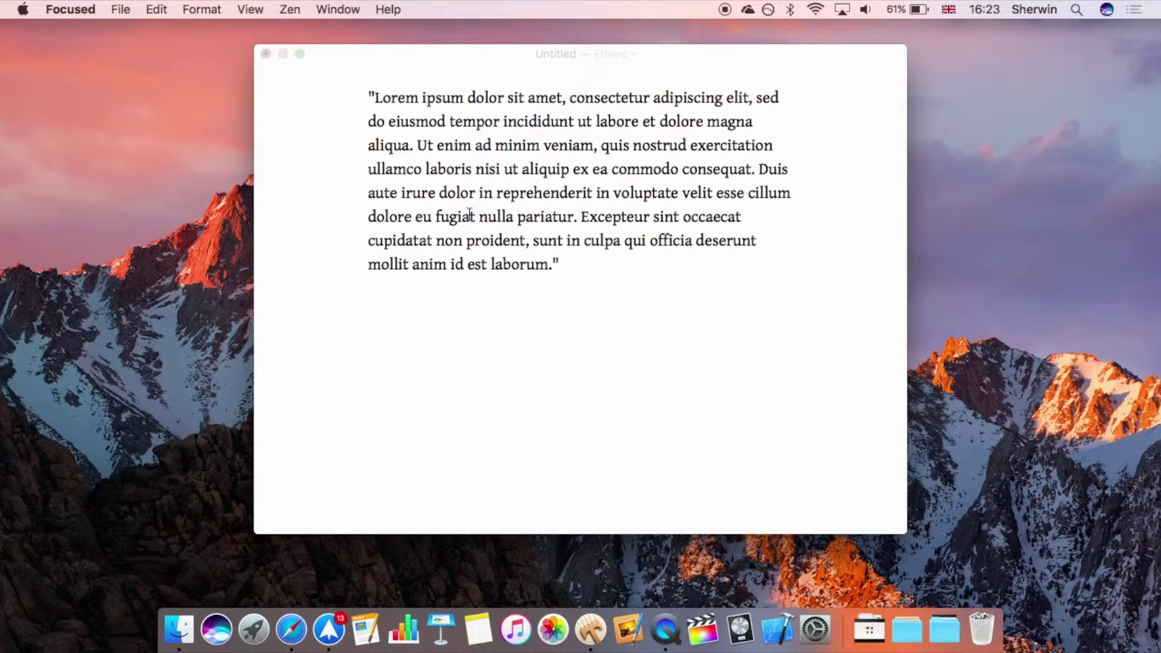
pyautogui.click(282, 285)
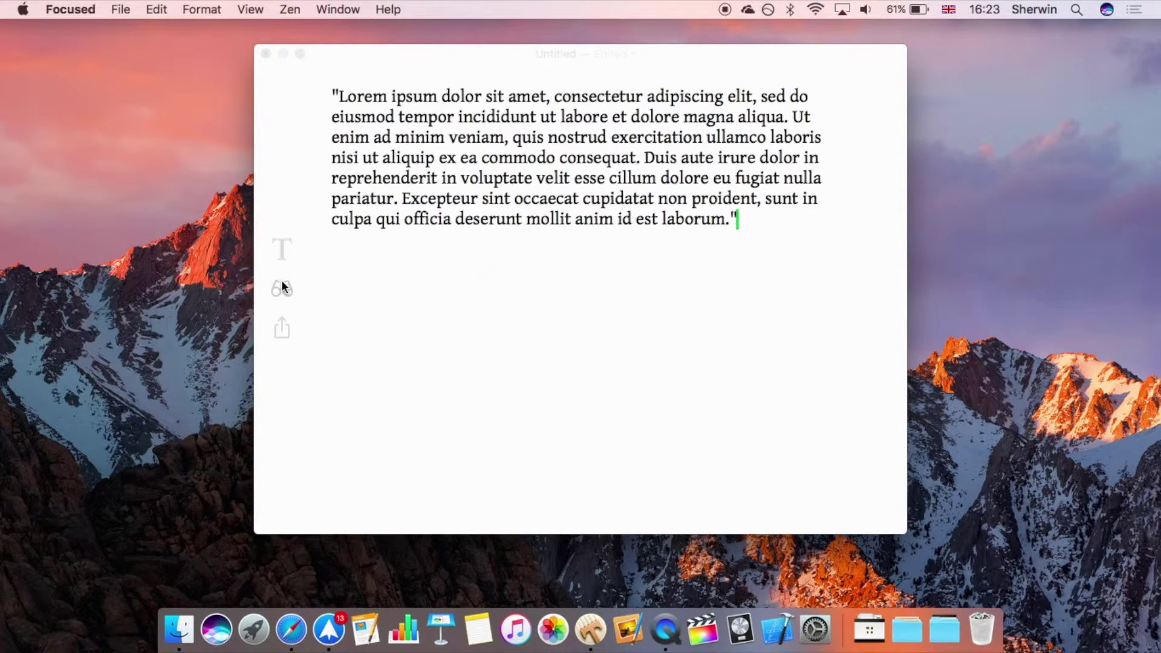
# Examine the document's sharing options and dismiss them without choosing one.
pyautogui.moveTo(283, 293)
pyautogui.click(282, 327)
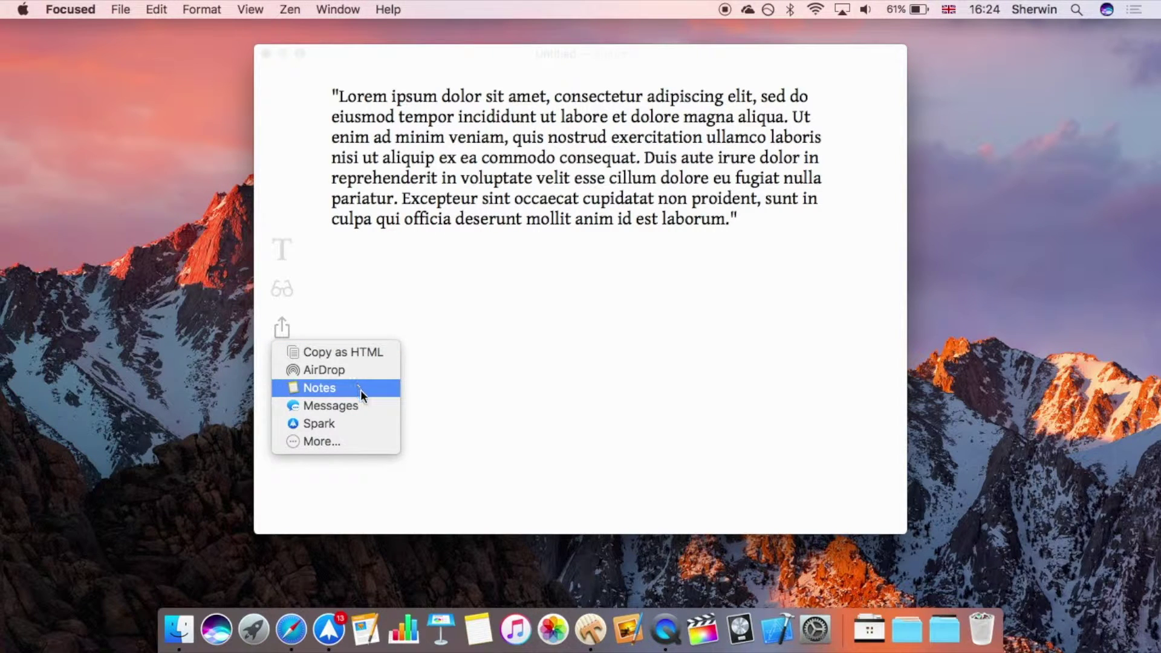
pyautogui.click(456, 281)
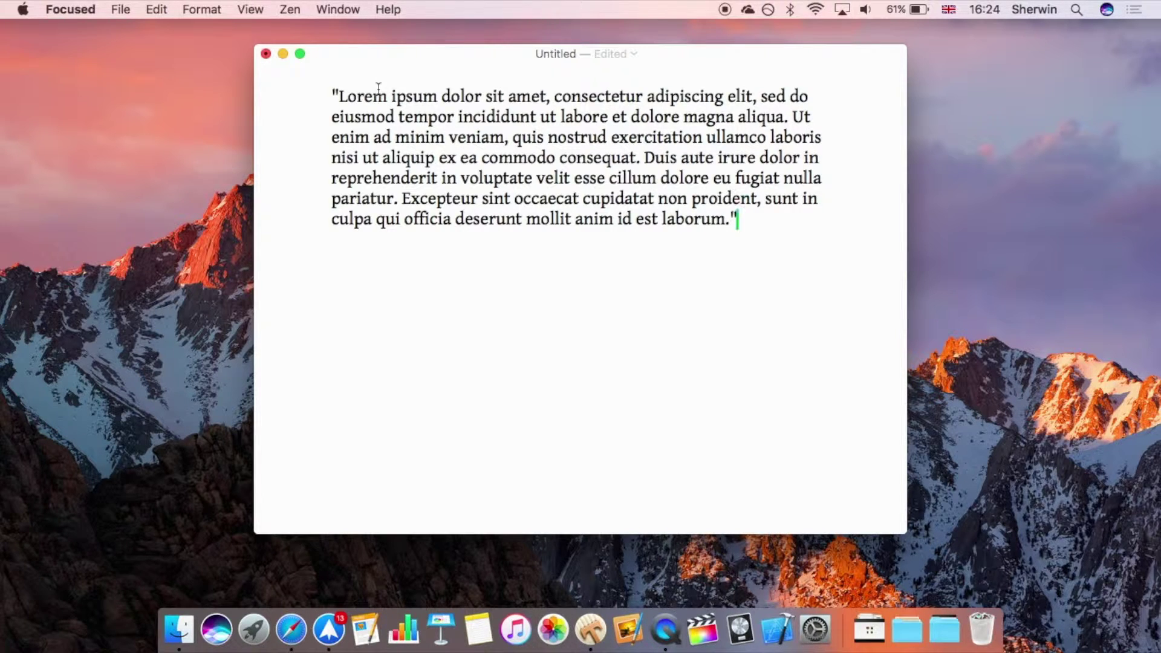
# Show the document's word count, display the character count alongside it, and hide the information again.
pyautogui.moveTo(267, 87)
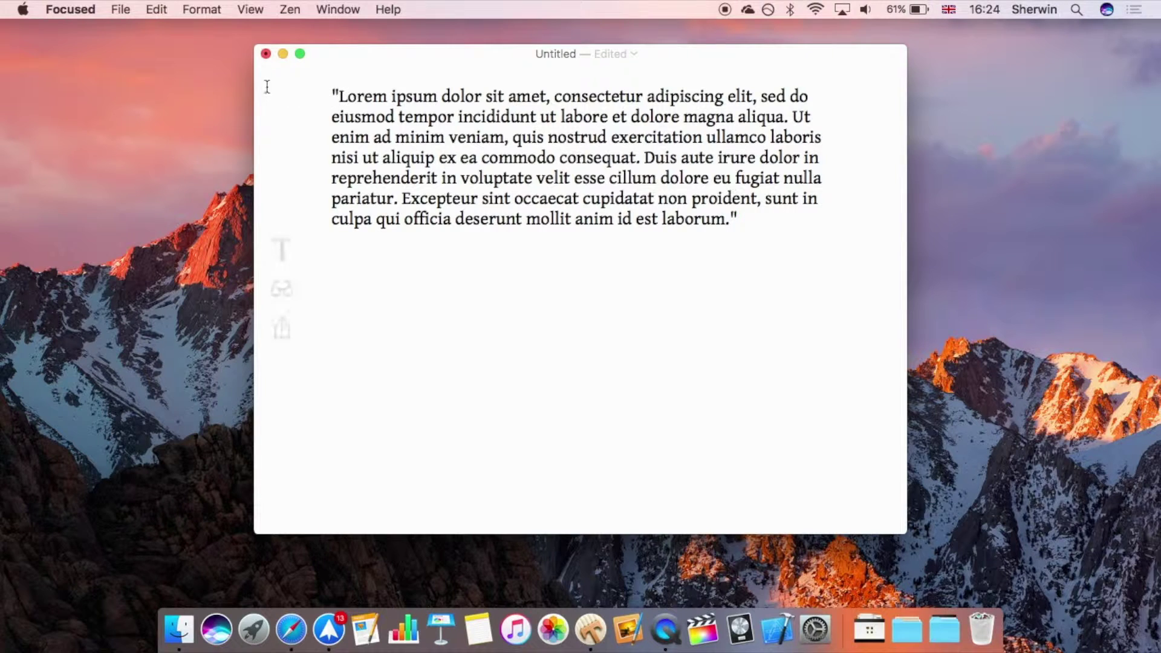
pyautogui.click(128, 9)
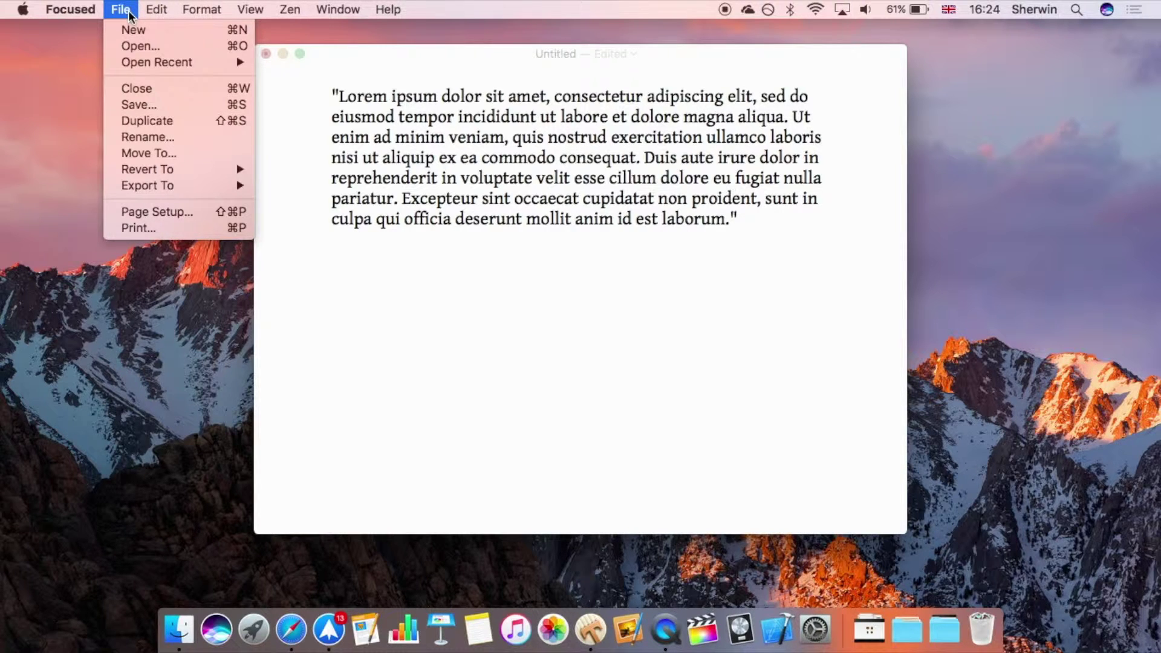
pyautogui.moveTo(158, 7)
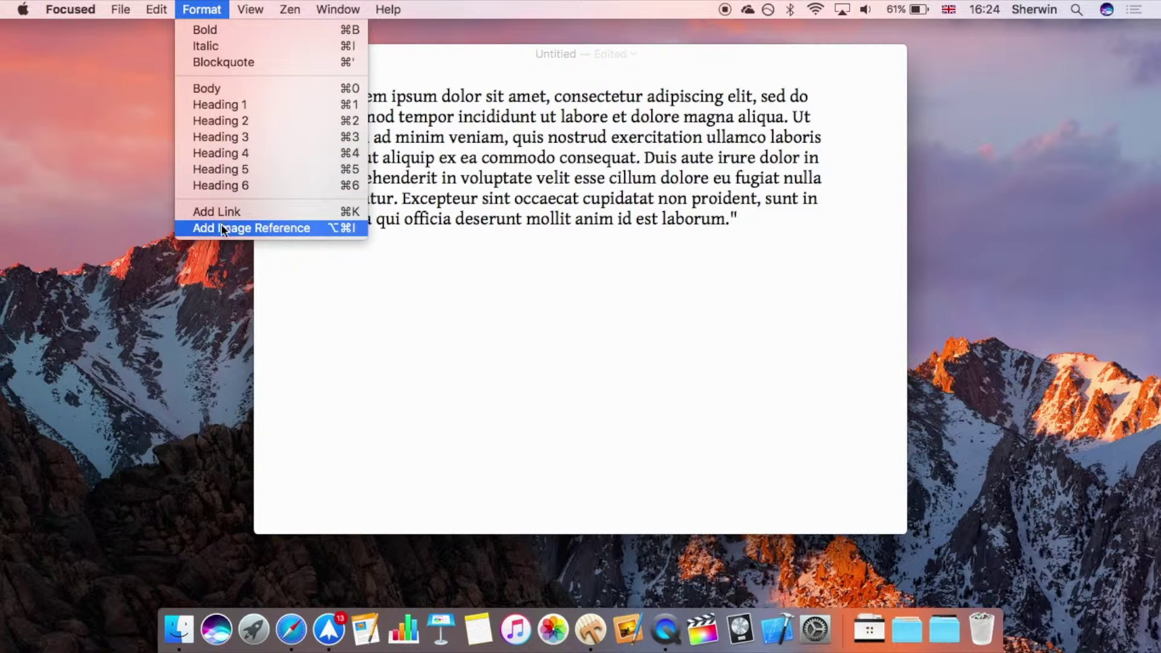
pyautogui.moveTo(254, 14)
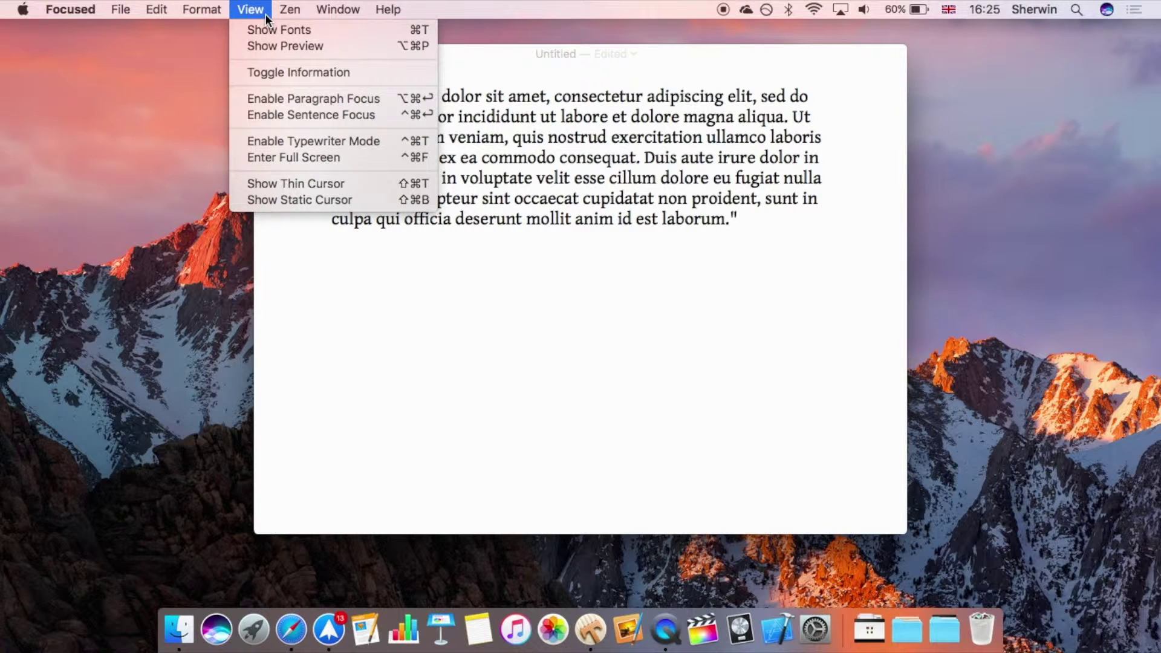
pyautogui.click(285, 71)
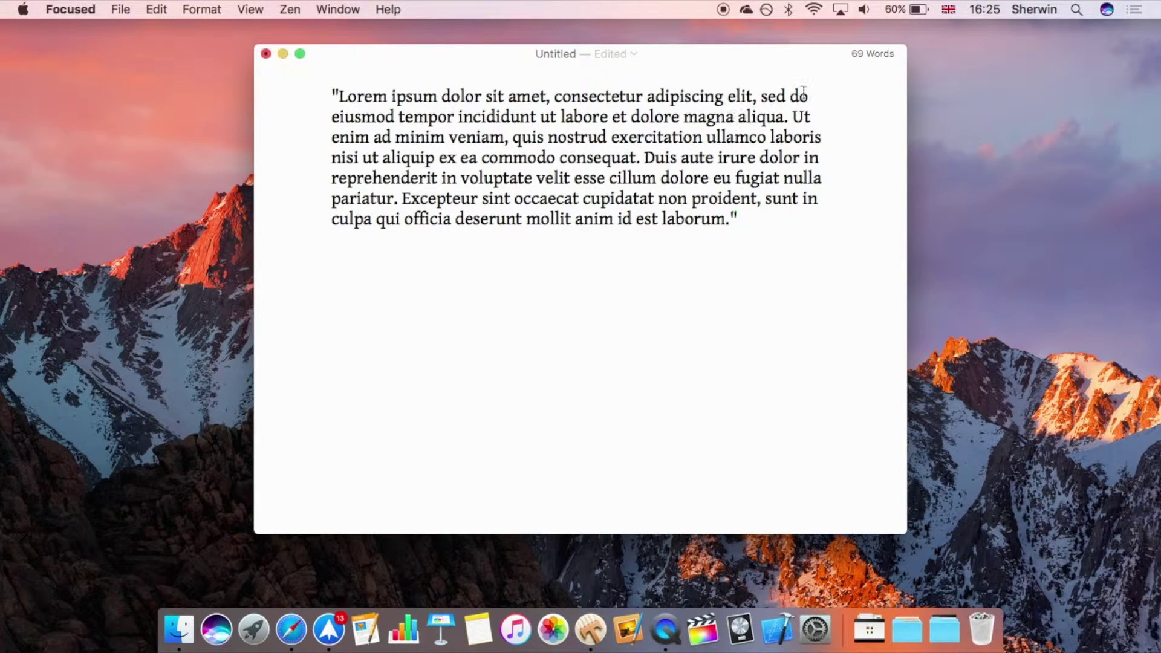
pyautogui.click(863, 51)
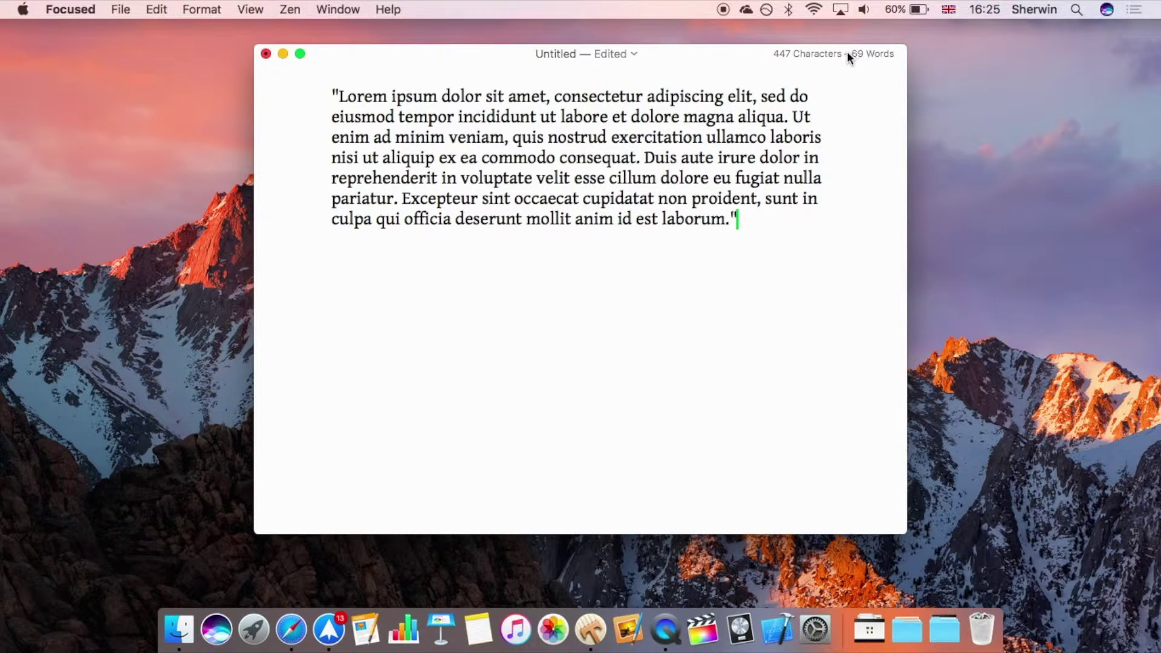
pyautogui.click(847, 50)
pyautogui.click(246, 7)
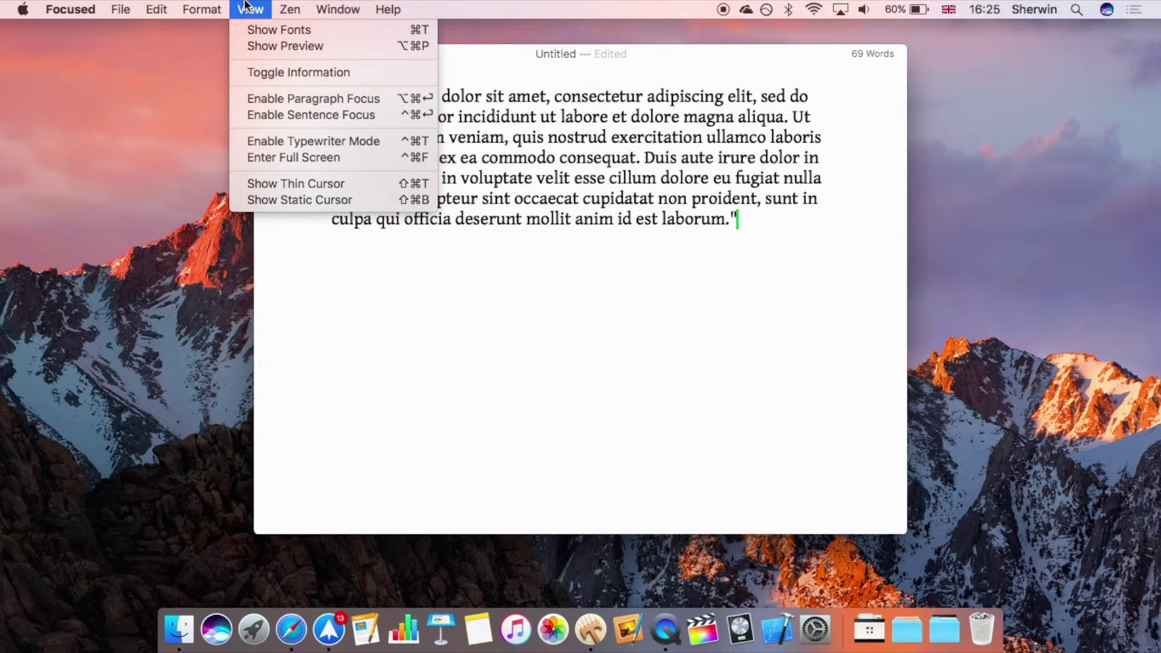
pyautogui.click(271, 72)
# Enable Sentence Focus and append "The dog was running. He was running fast." after the Lorem ipsum paragraph.
pyautogui.click(243, 6)
pyautogui.click(410, 111)
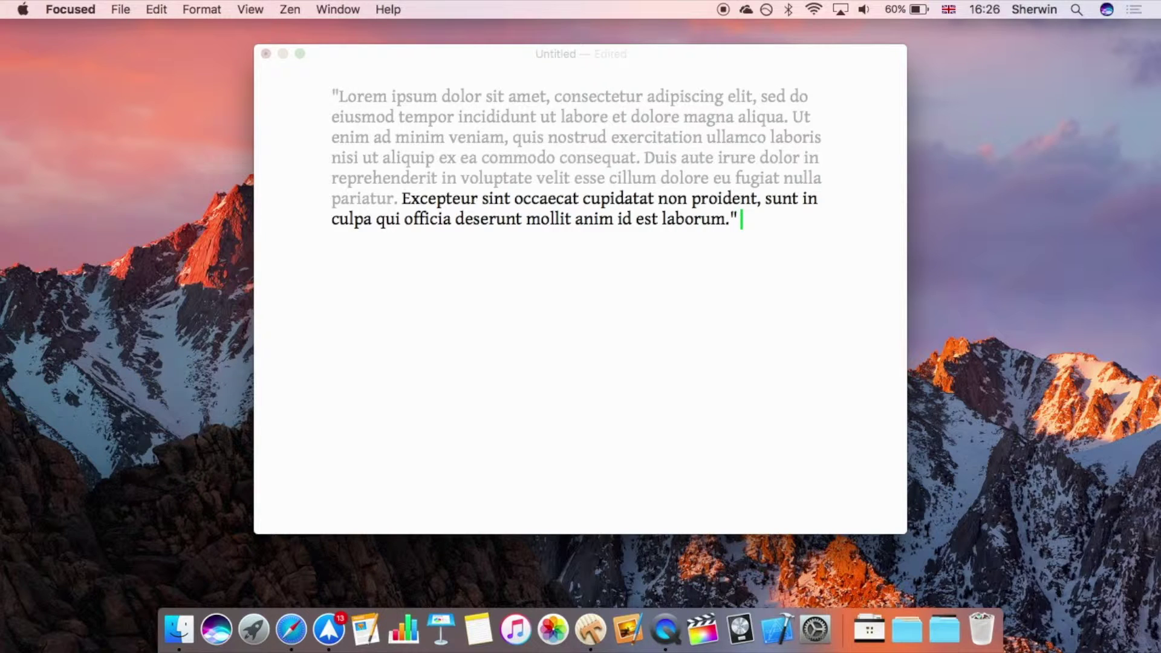
pyautogui.write('The')
pyautogui.write(' dot')
pyautogui.press('BackSpace')
pyautogui.write('g was rus')
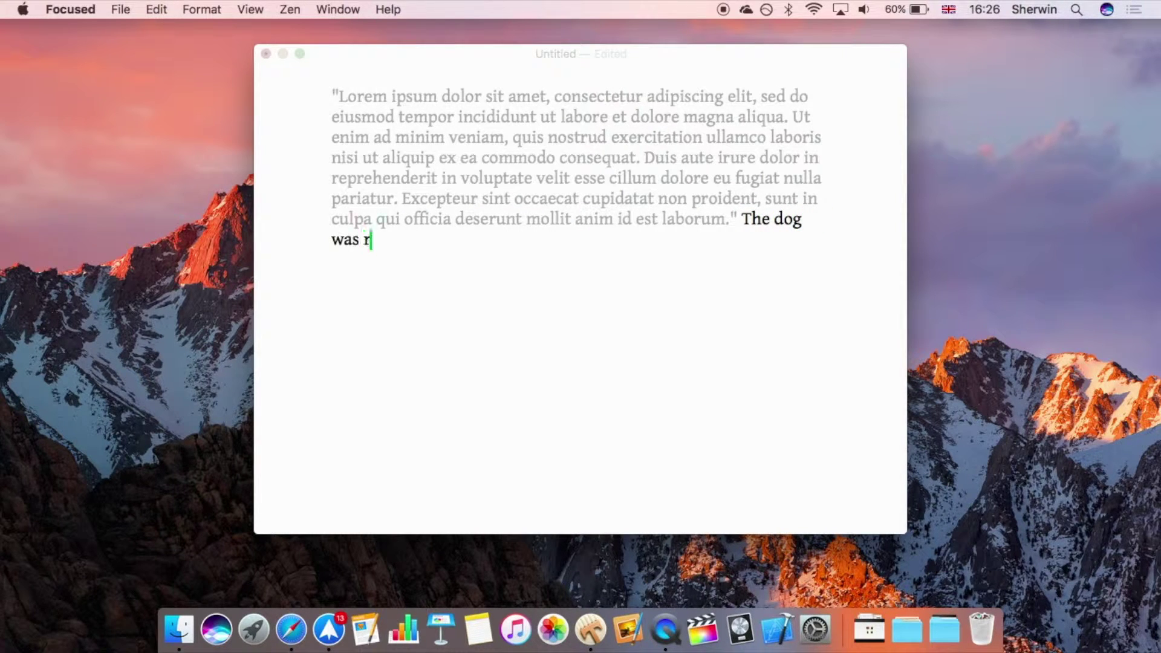
pyautogui.press('BackSpace')
pyautogui.write('nning. He was running fast.')
# Disable Sentence Focus and enable Typewriter Mode for the document.
pyautogui.click(251, 9)
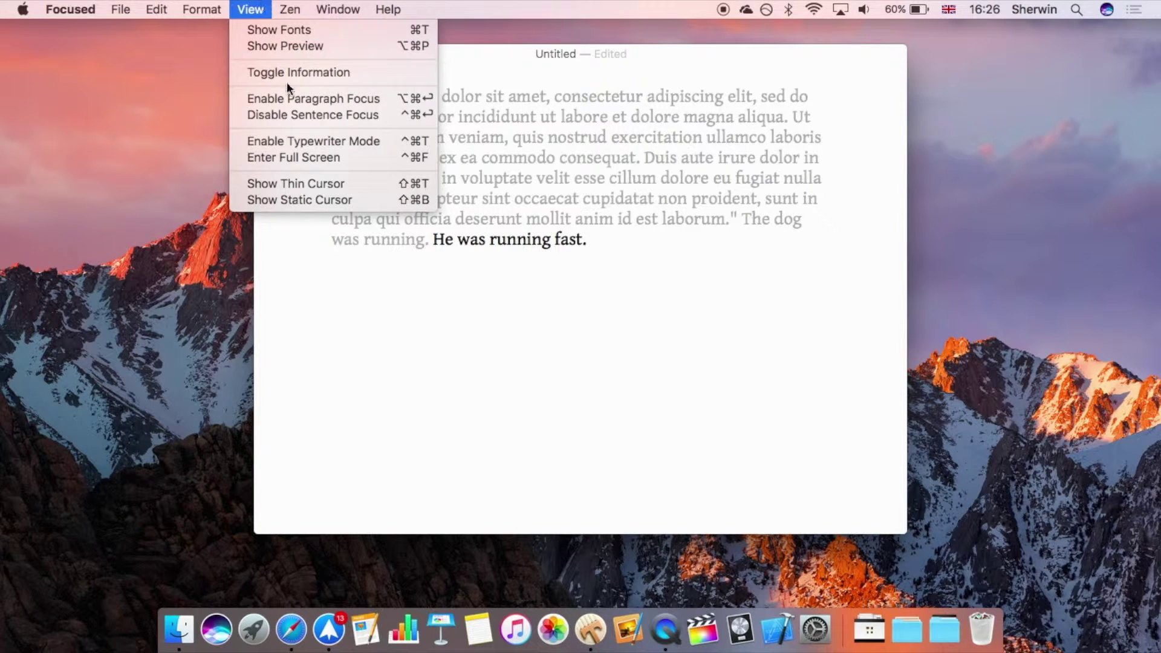
pyautogui.click(292, 114)
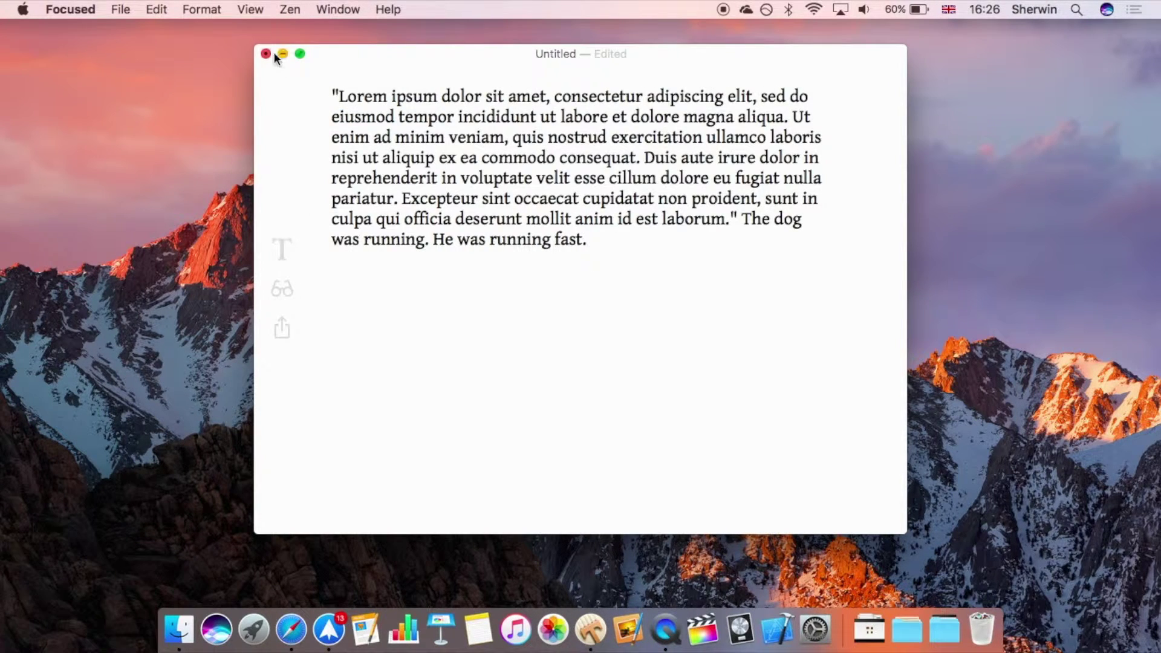
pyautogui.click(263, 9)
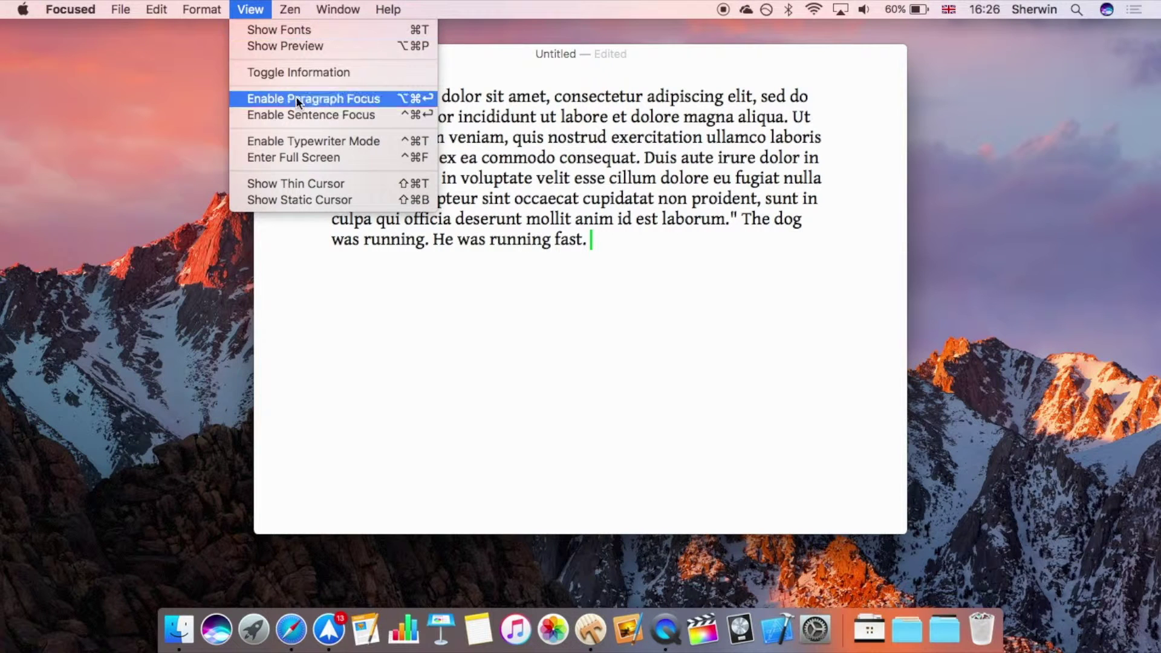
pyautogui.click(290, 140)
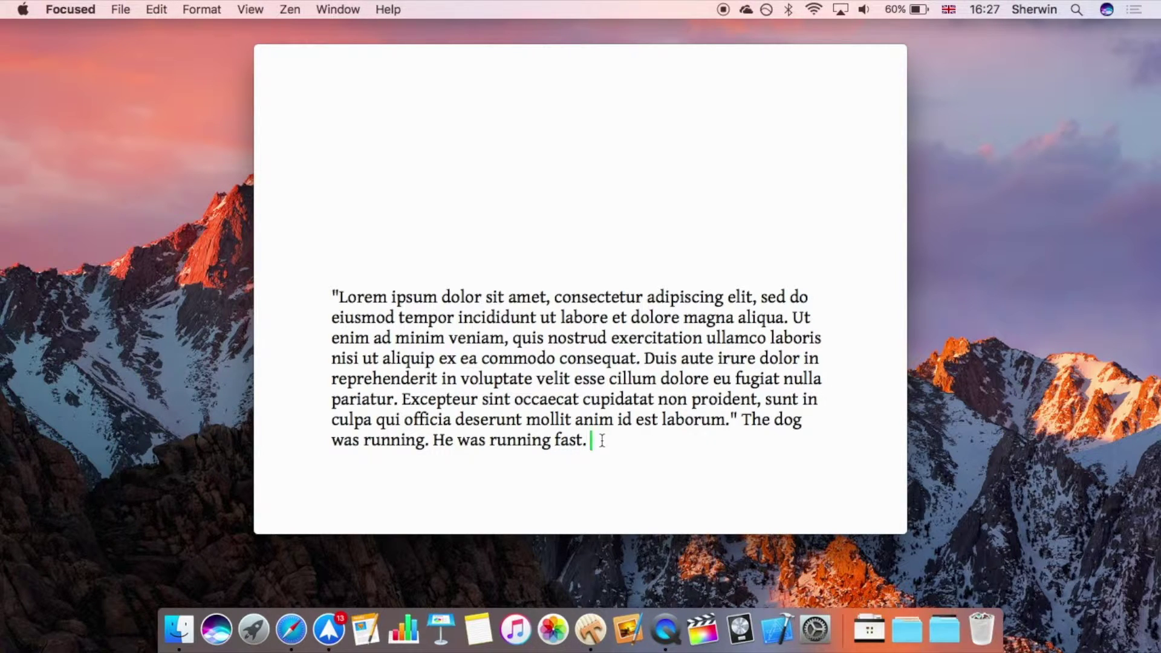
# Add several blank lines after "He was running fast." to try the typewriter scrolling, and delete them again.
pyautogui.press('Return')
pyautogui.press('Return')
pyautogui.press('Return')
pyautogui.press('Return')
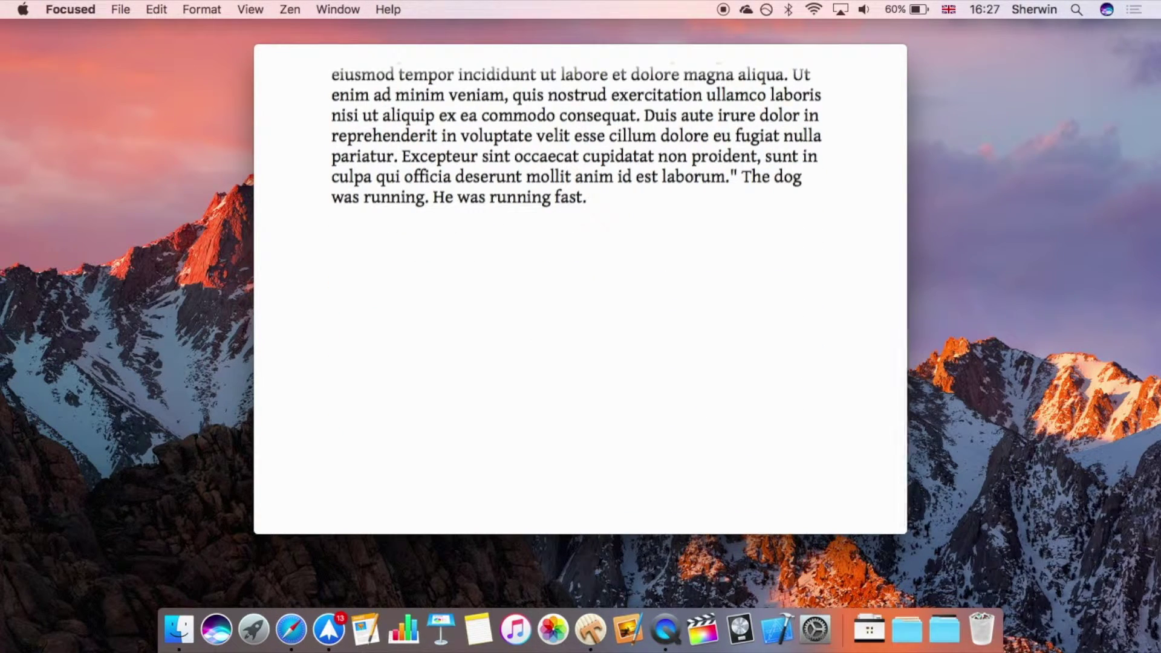
pyautogui.press('Return')
pyautogui.press('Return')
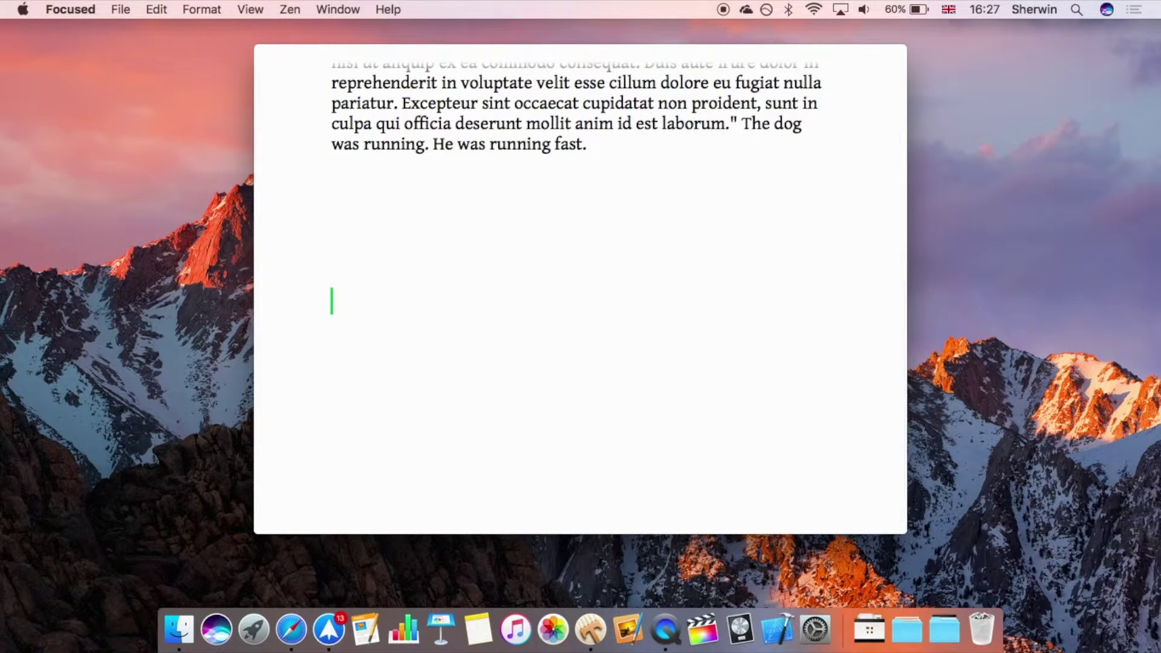
pyautogui.press('BackSpace')
pyautogui.press('BackSpace')
pyautogui.press('BackSpace')
pyautogui.press('BackSpace')
pyautogui.press('BackSpace')
pyautogui.press('BackSpace')
pyautogui.press('BackSpace')
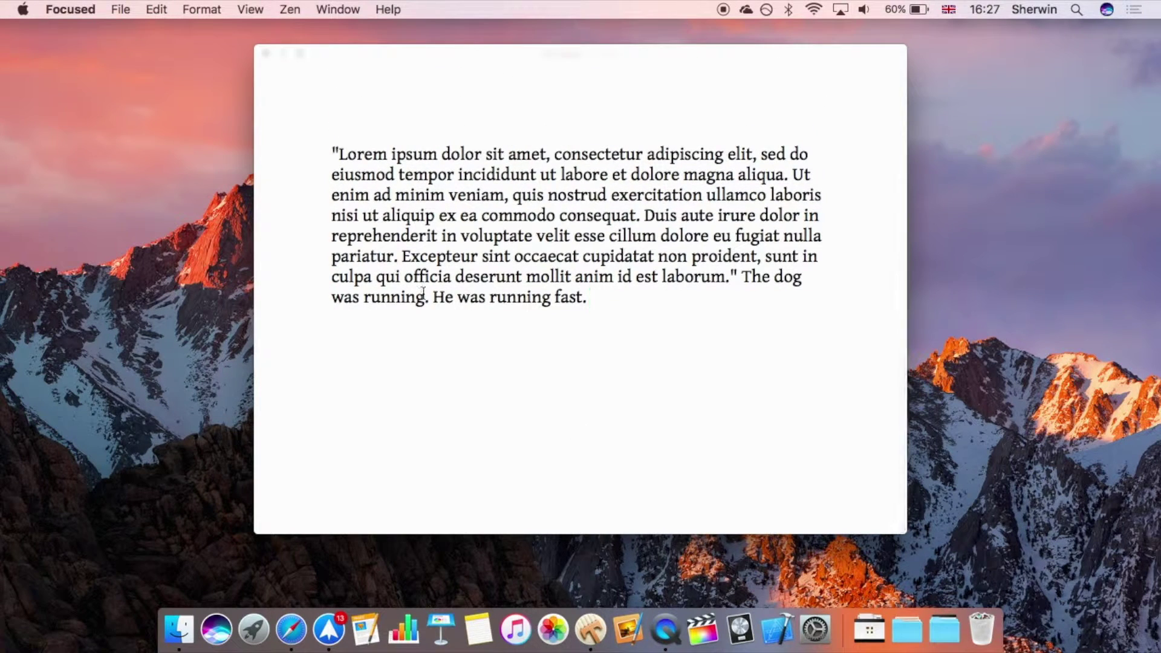
# Disable Typewriter Mode and bring the document's text back into view.
pyautogui.click(255, 6)
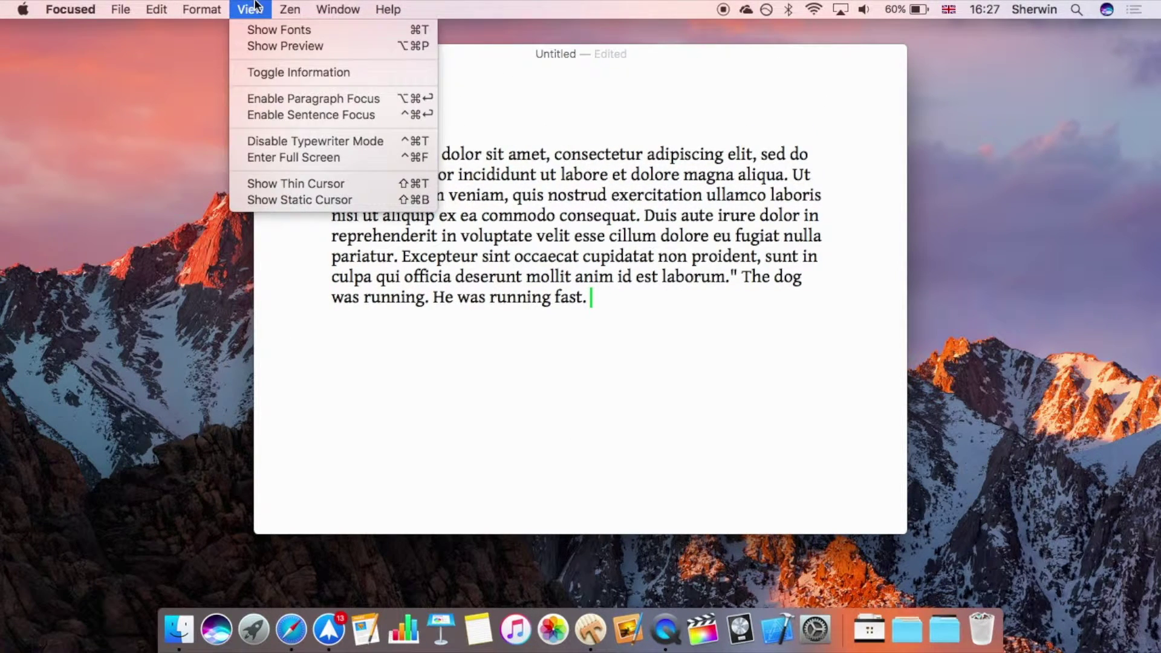
pyautogui.click(275, 144)
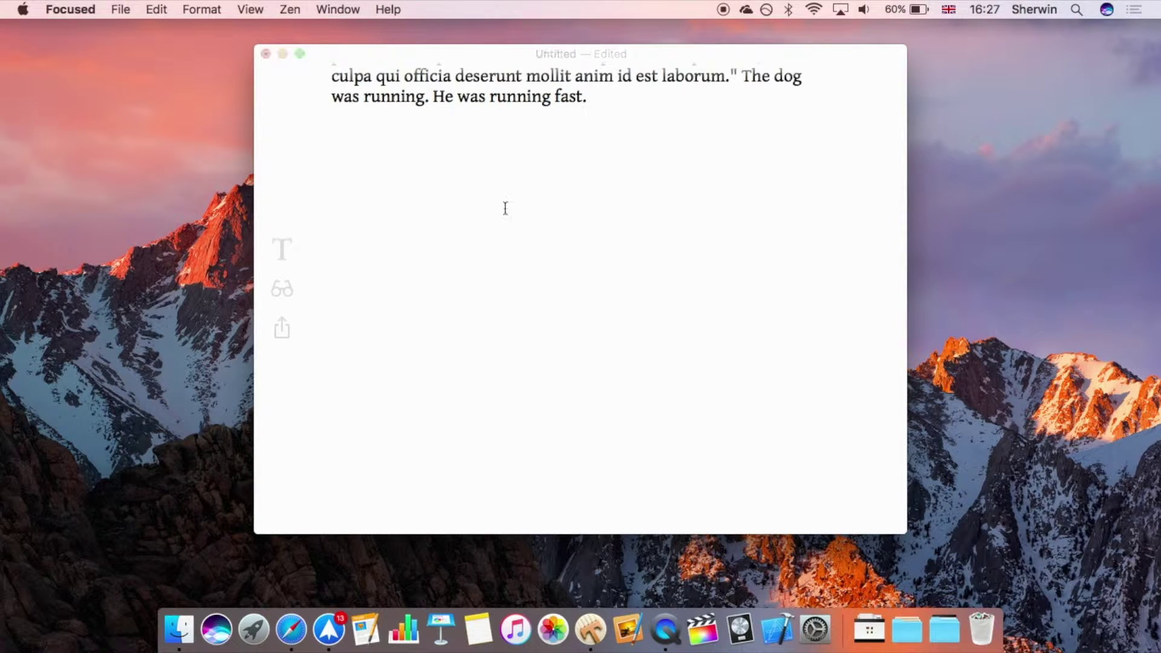
pyautogui.scroll(5, 457, 199)
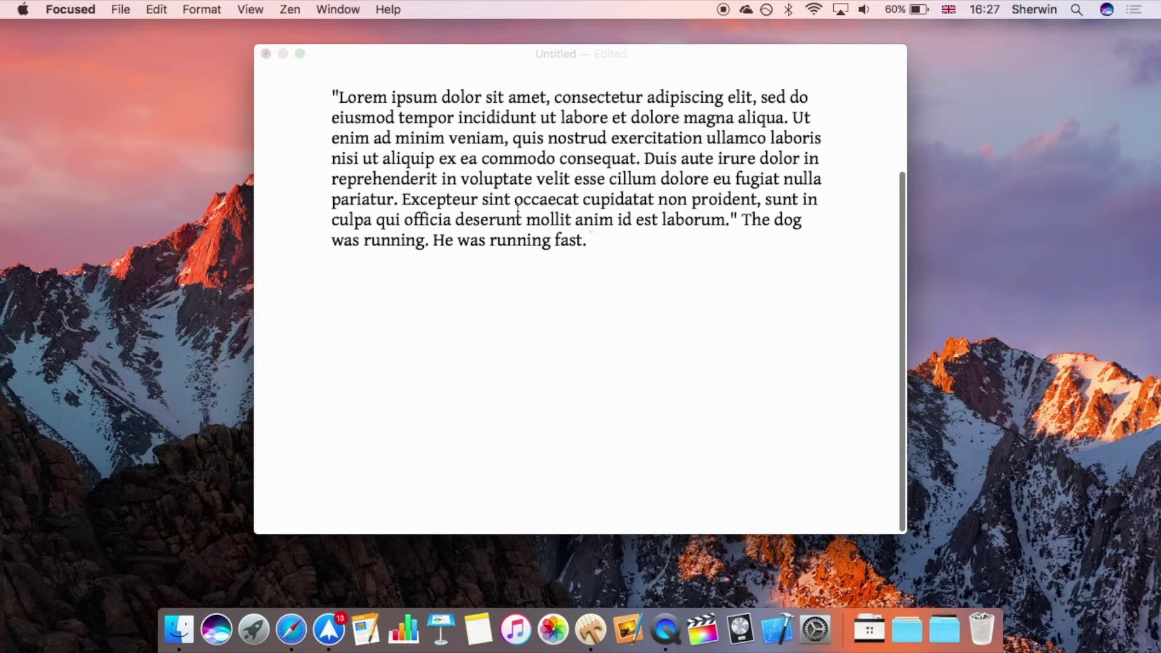
# Switch the text cursor to the thin style and back to the thick one.
pyautogui.click(290, 9)
pyautogui.moveTo(263, 6)
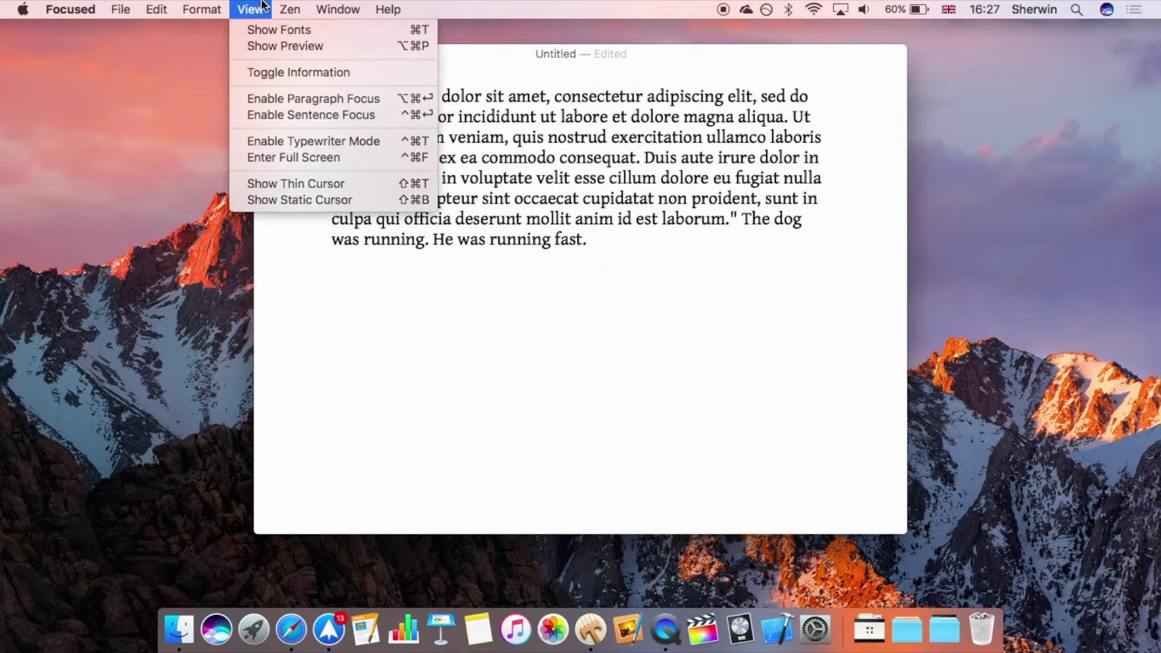
pyautogui.click(260, 186)
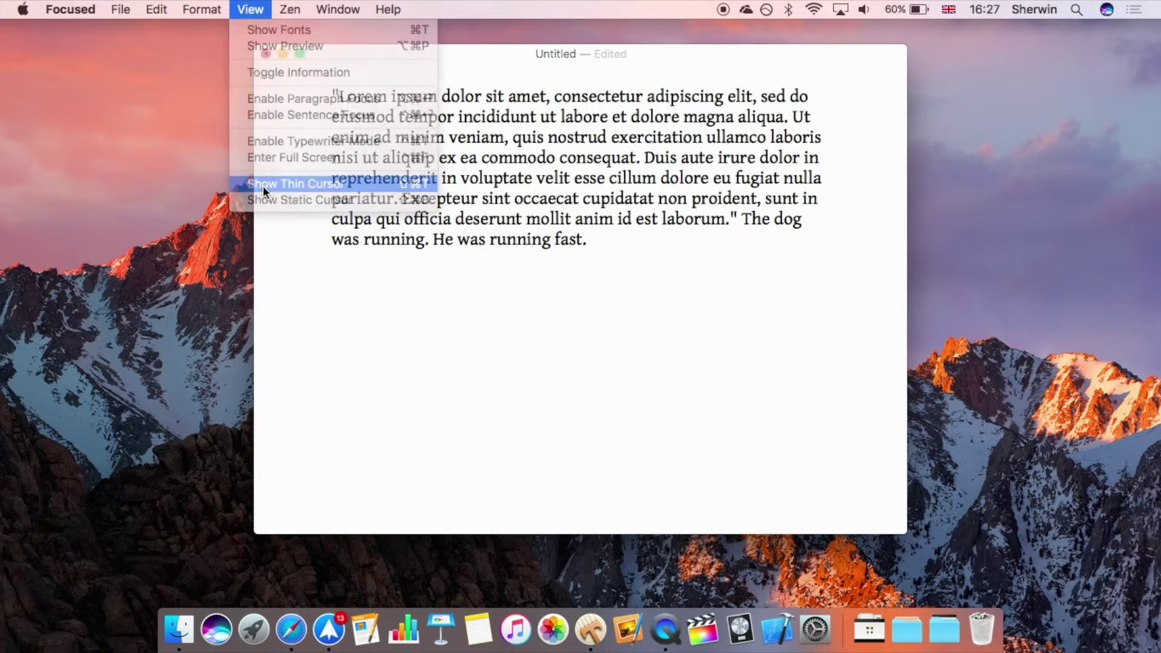
pyautogui.click(260, 5)
pyautogui.click(317, 181)
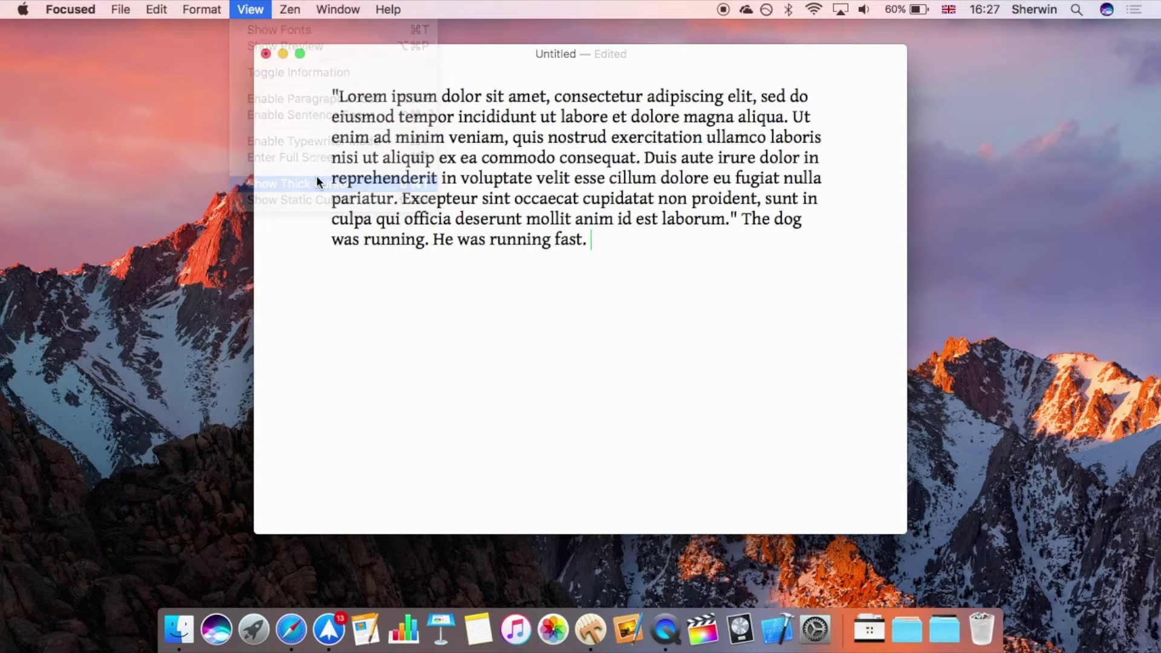
# Make the text cursor static, and restore the blinking cursor.
pyautogui.click(242, 7)
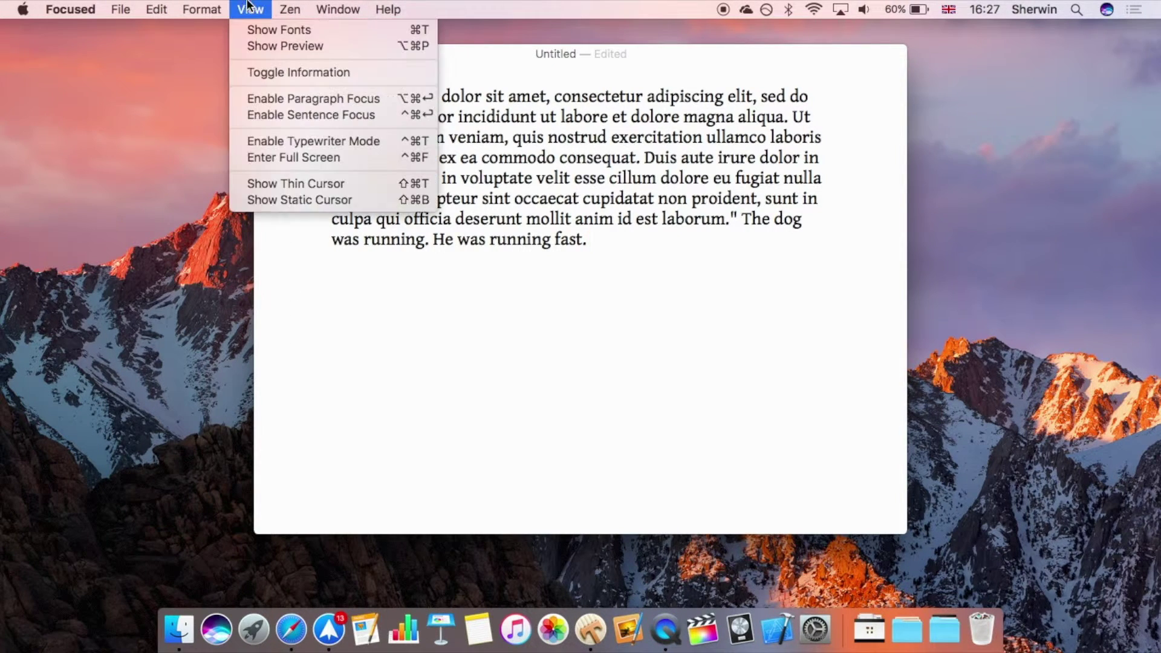
pyautogui.click(328, 199)
pyautogui.click(250, 9)
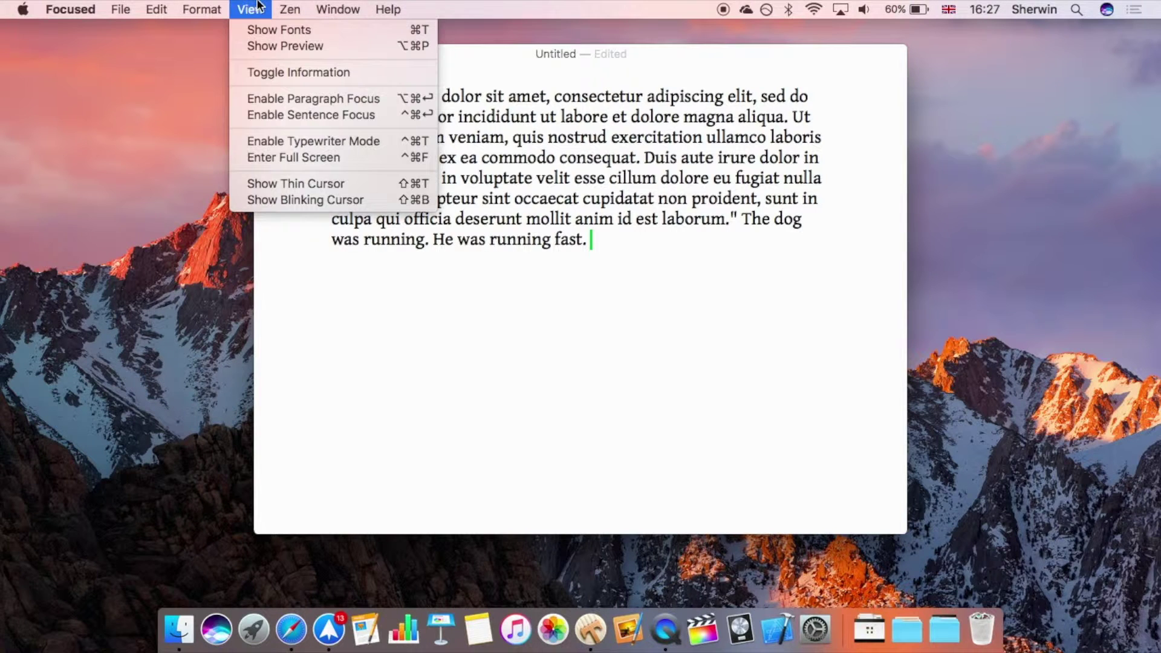
pyautogui.click(300, 199)
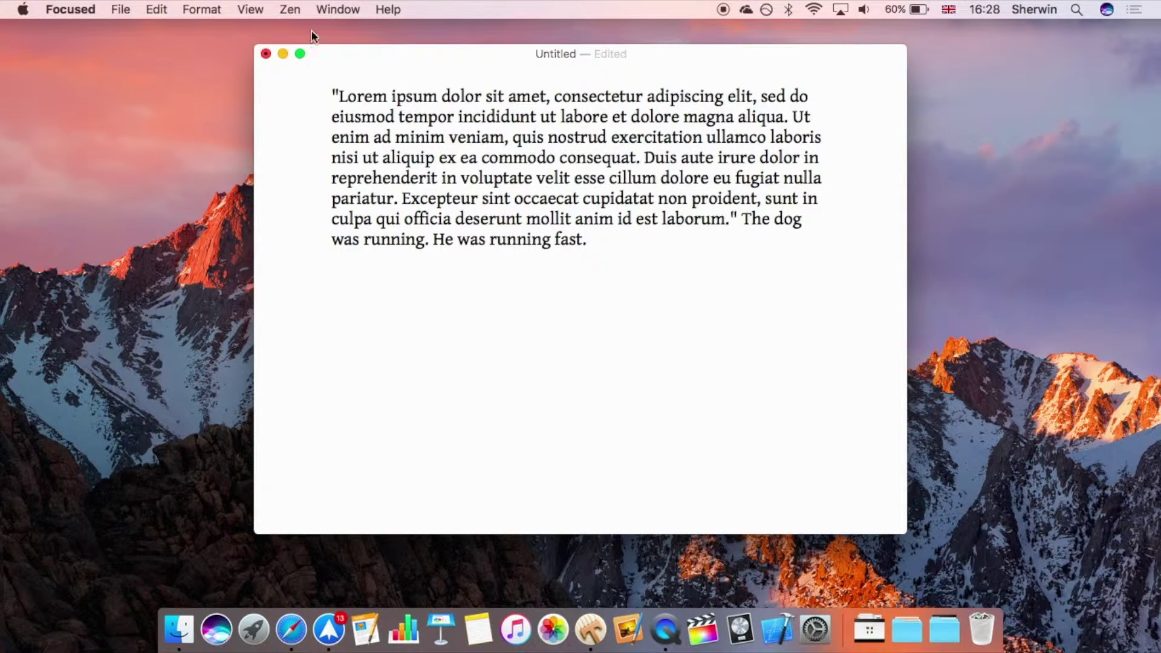
# Turn up the system volume and enter Zen Mode.
pyautogui.click(290, 9)
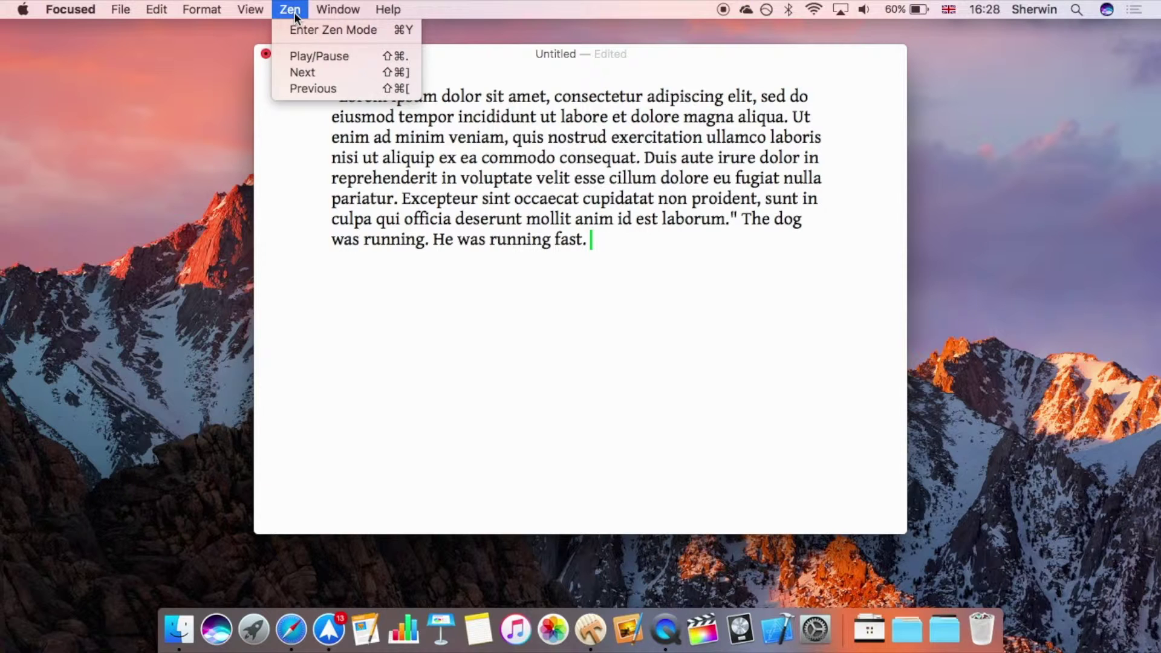
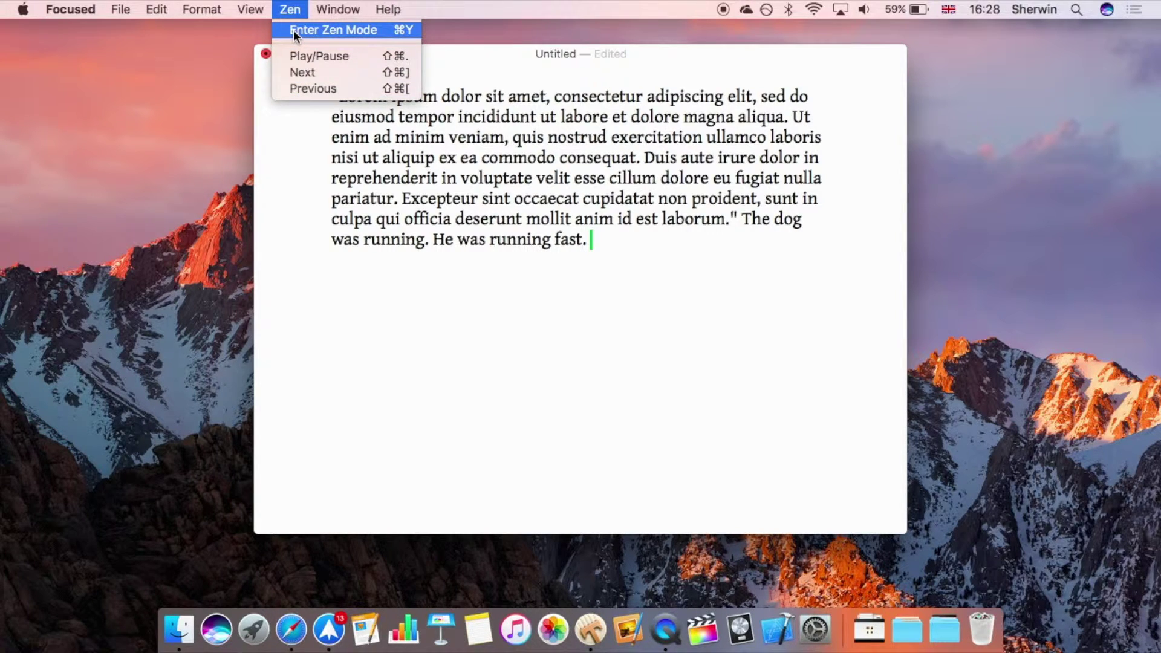
pyautogui.press('XF86AudioRaiseVolume')
pyautogui.press('XF86AudioRaiseVolume')
pyautogui.press('XF86AudioRaiseVolume')
pyautogui.press('XF86AudioRaiseVolume')
pyautogui.press('XF86AudioRaiseVolume')
pyautogui.press('XF86AudioRaiseVolume')
pyautogui.click(293, 31)
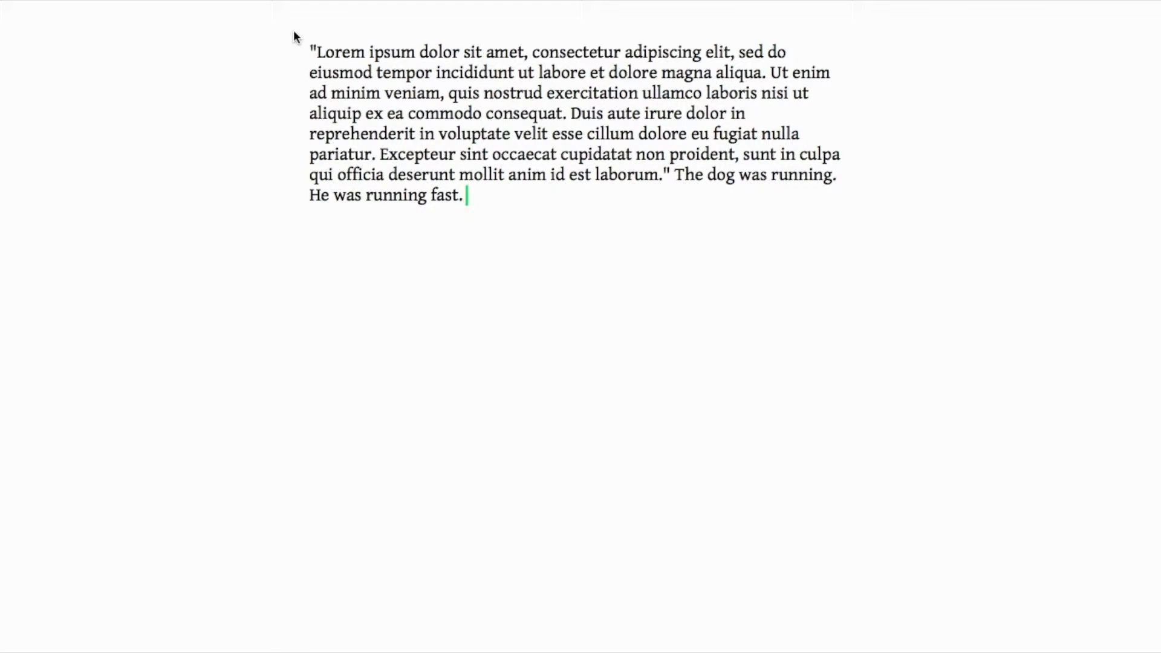
# Turn down the system volume and leave full screen to return to the windowed document.
pyautogui.press('XF86AudioLowerVolume')
pyautogui.press('XF86AudioLowerVolume')
pyautogui.press('ctrl+super+f')
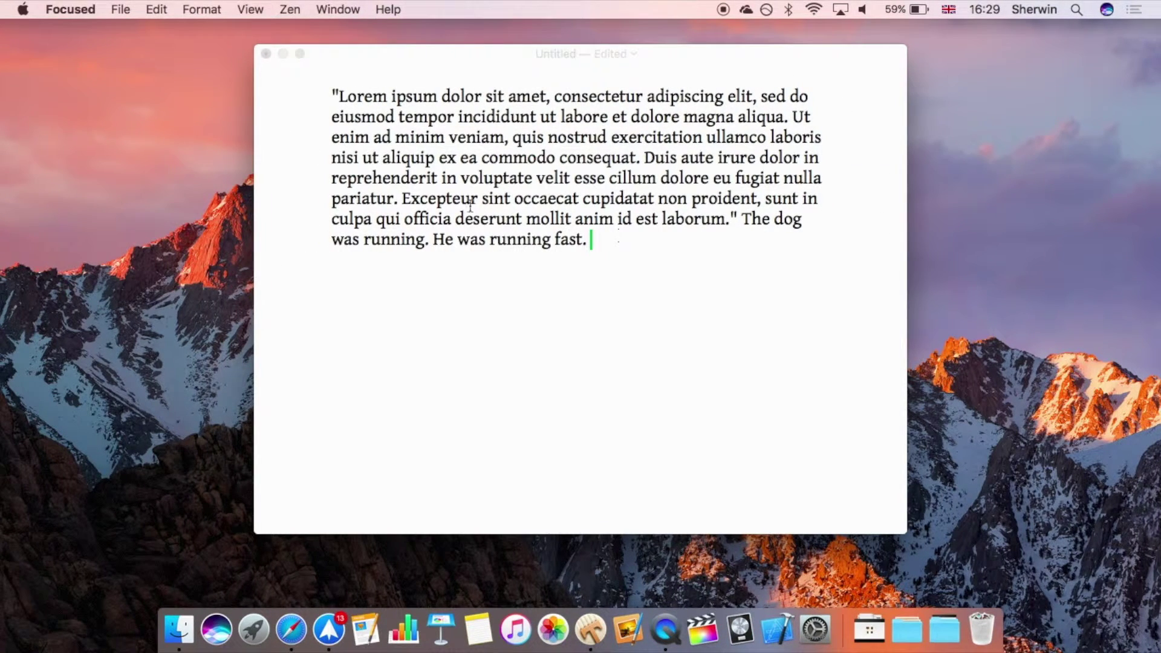
# Open the app's preferences and raise the system volume to its maximum.
pyautogui.click(94, 8)
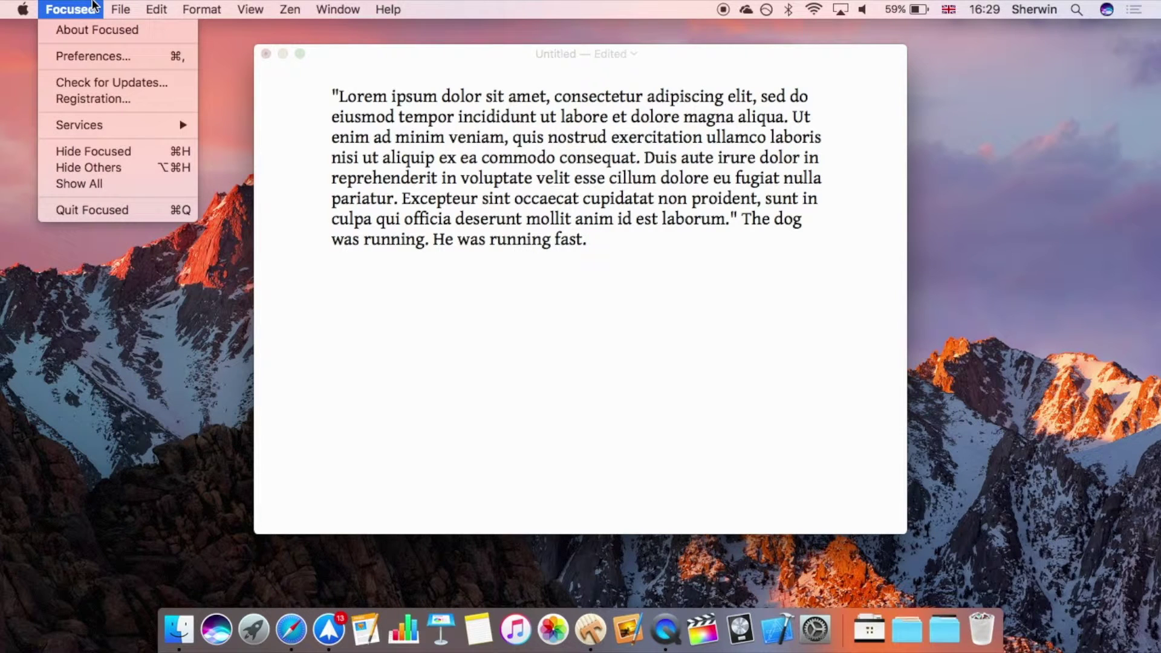
pyautogui.click(89, 57)
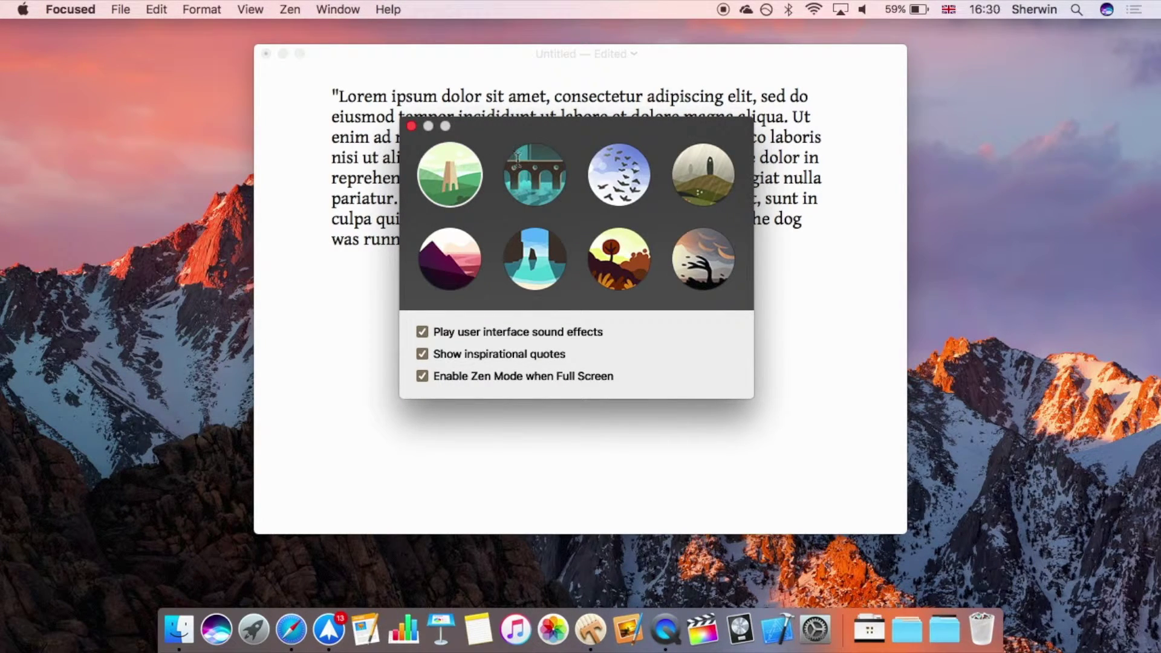
pyautogui.press('XF86AudioRaiseVolume')
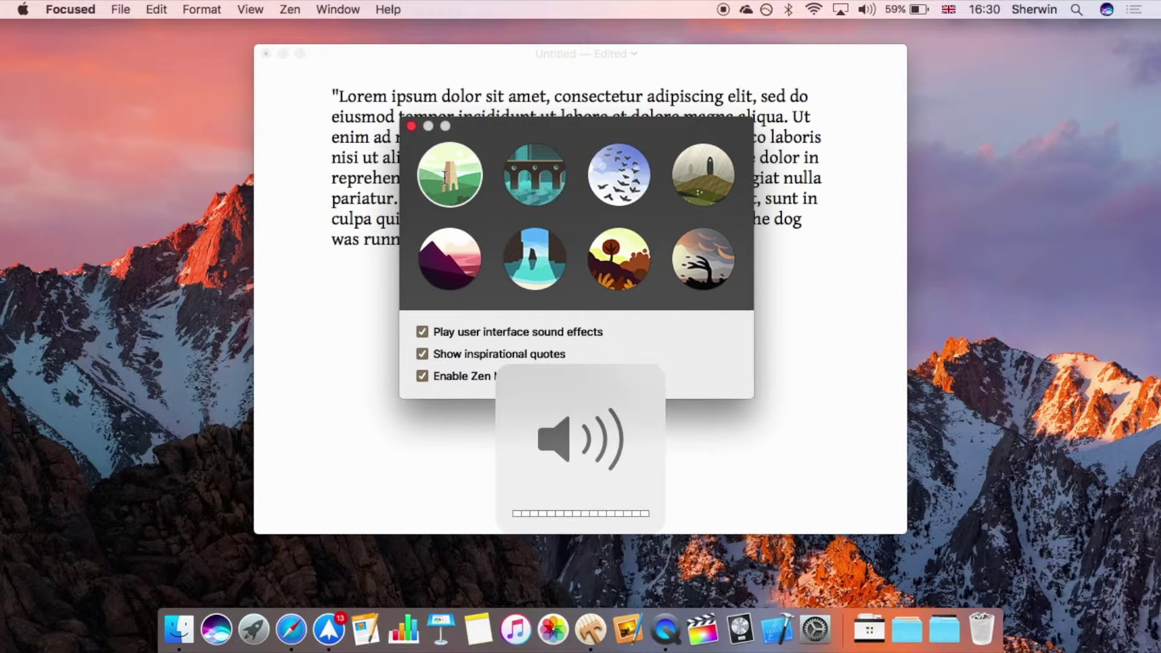
pyautogui.press('XF86AudioRaiseVolume')
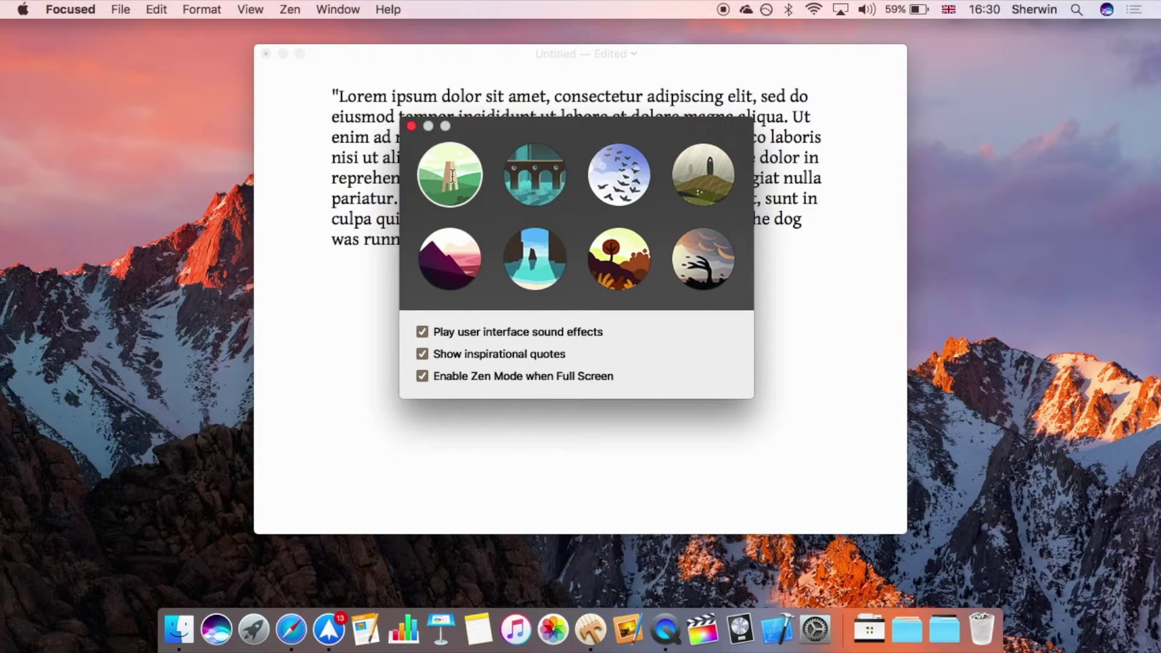
# Sample the other seven Zen scenes in the preferences one after another, reselect the first one, and mute the sound.
pyautogui.click(521, 180)
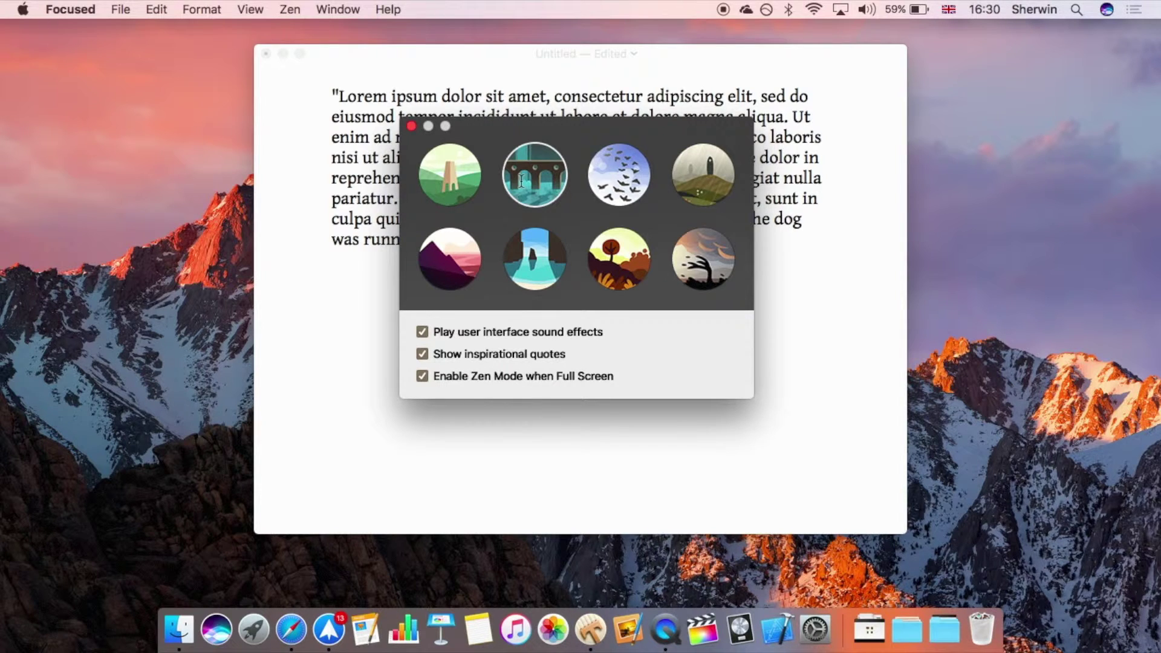
pyautogui.click(612, 170)
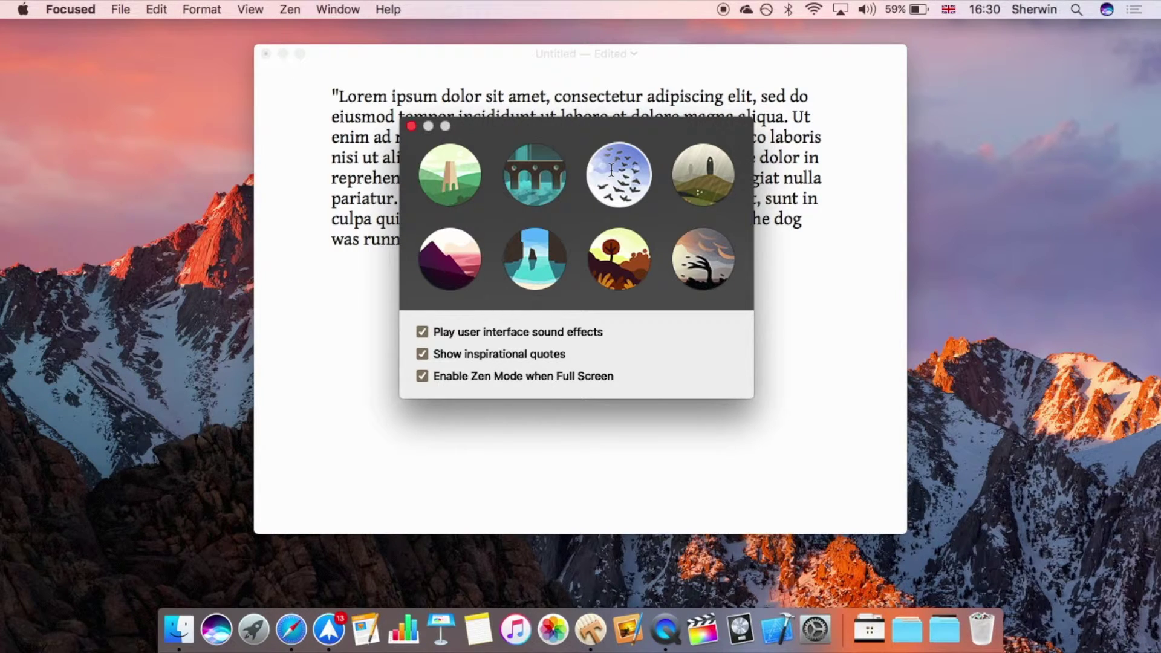
pyautogui.click(694, 172)
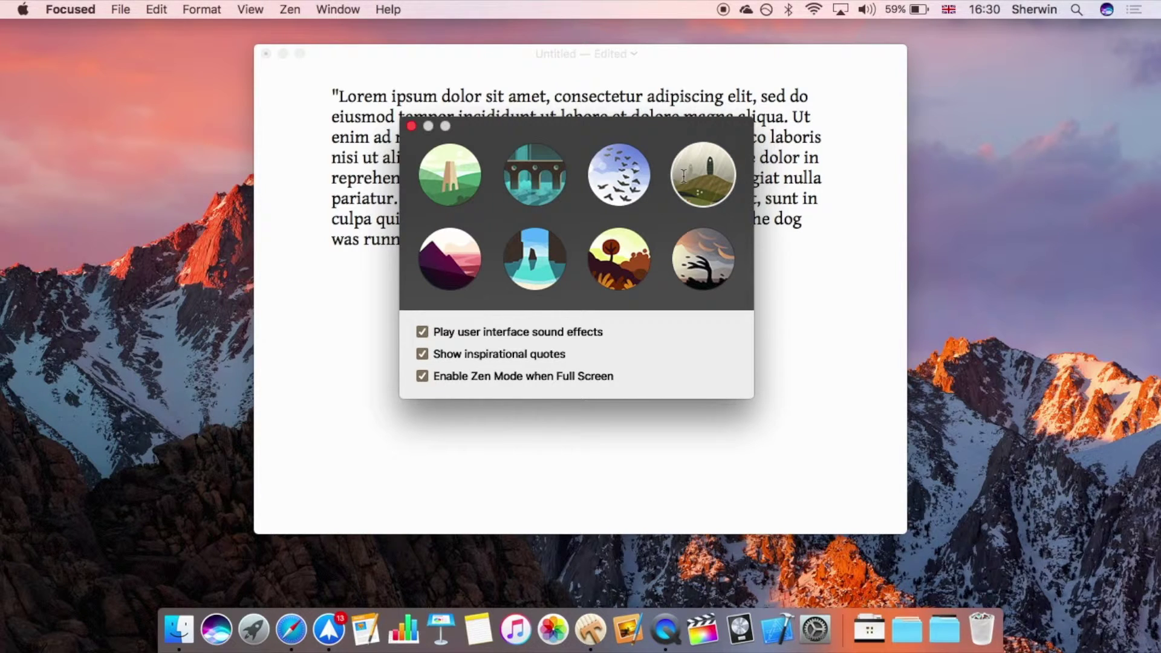
pyautogui.click(465, 244)
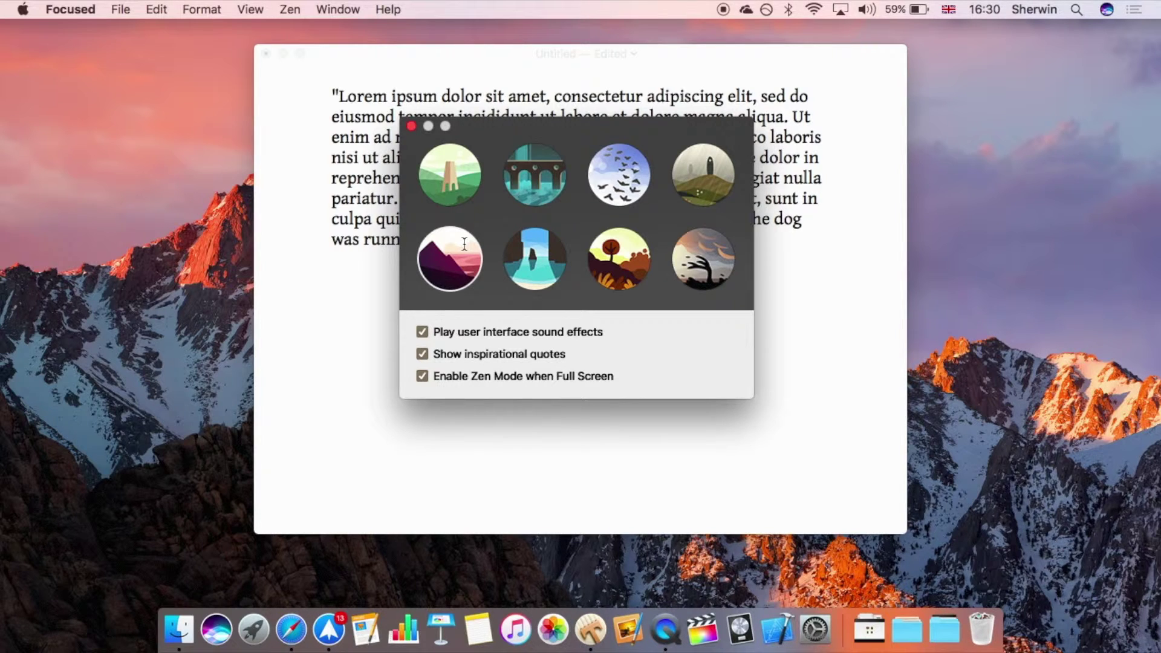
pyautogui.click(534, 242)
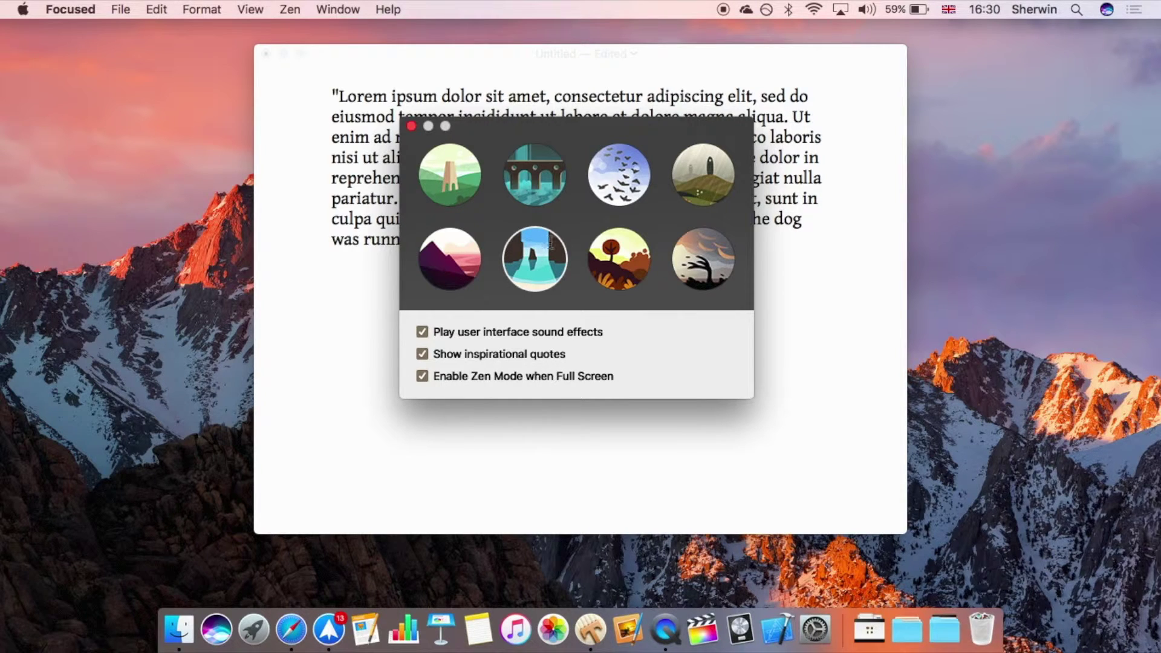
pyautogui.click(620, 252)
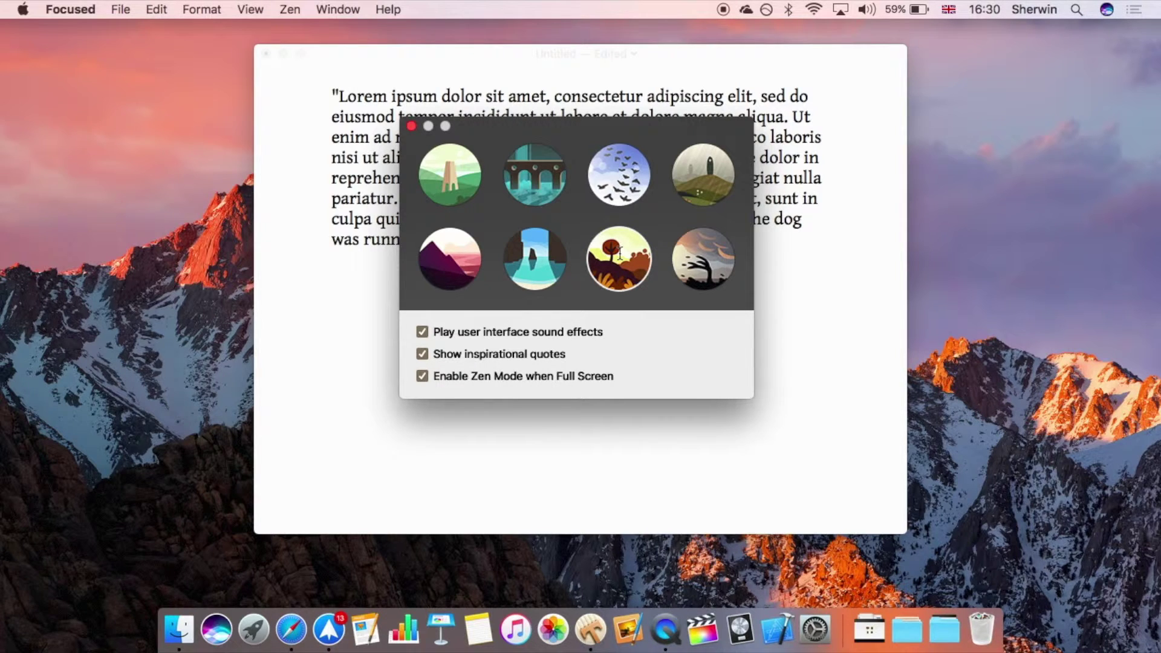
pyautogui.click(684, 261)
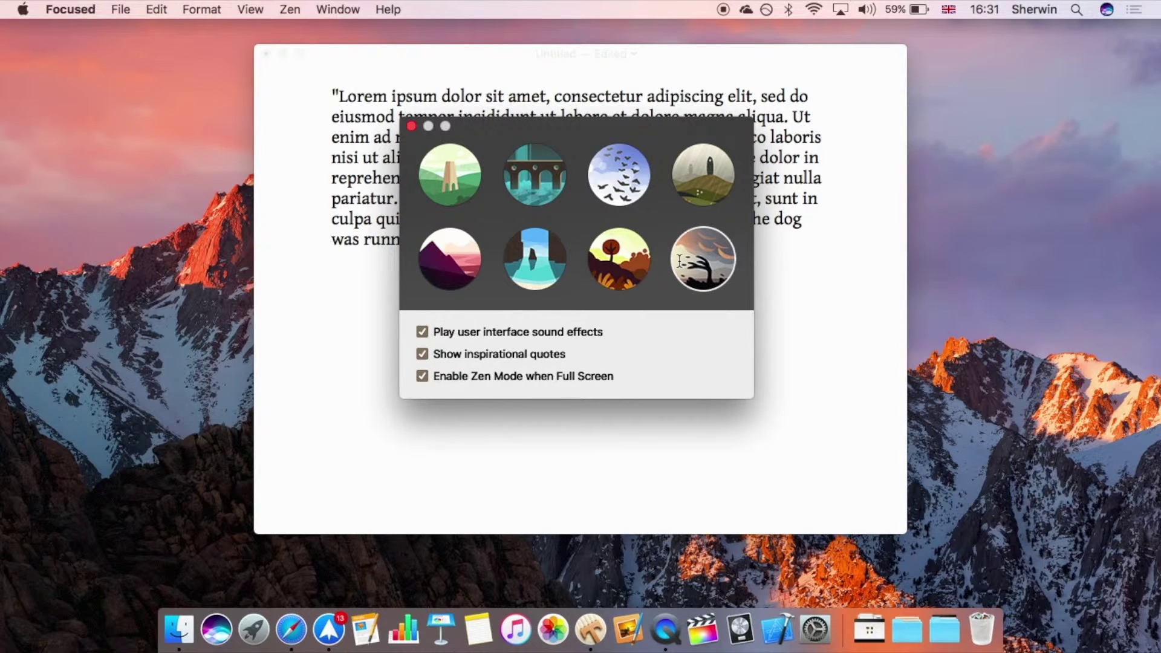
pyautogui.press('XF86AudioMute')
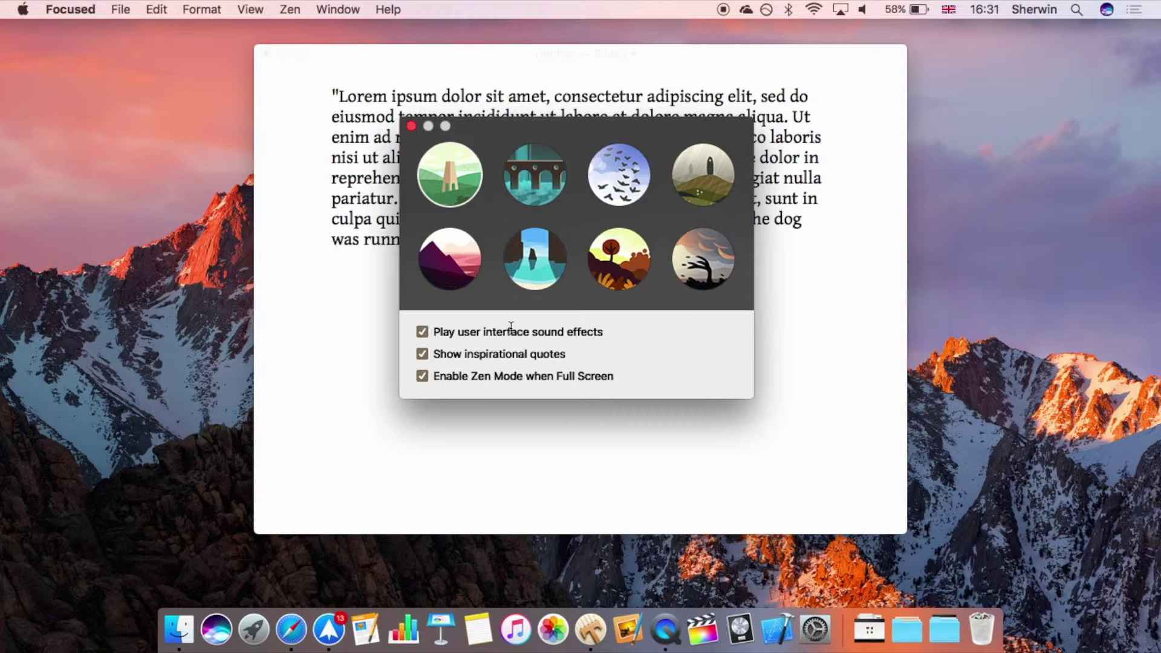
# Turn off the inspirational quotes option and turn it on again.
pyautogui.click(422, 355)
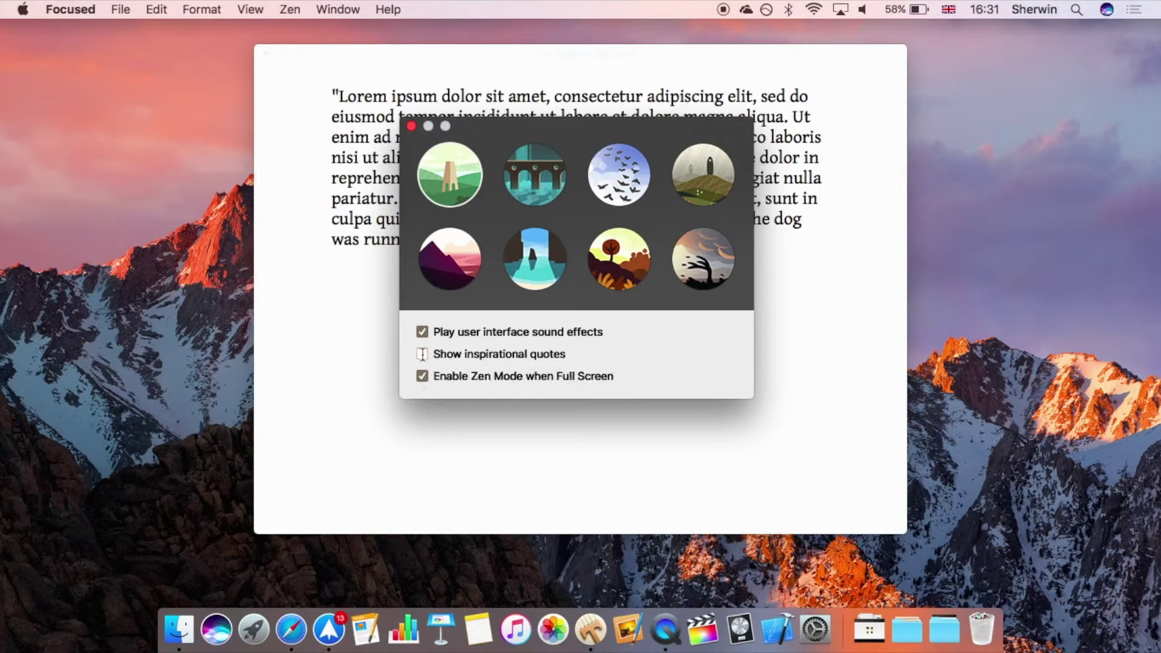
pyautogui.click(422, 354)
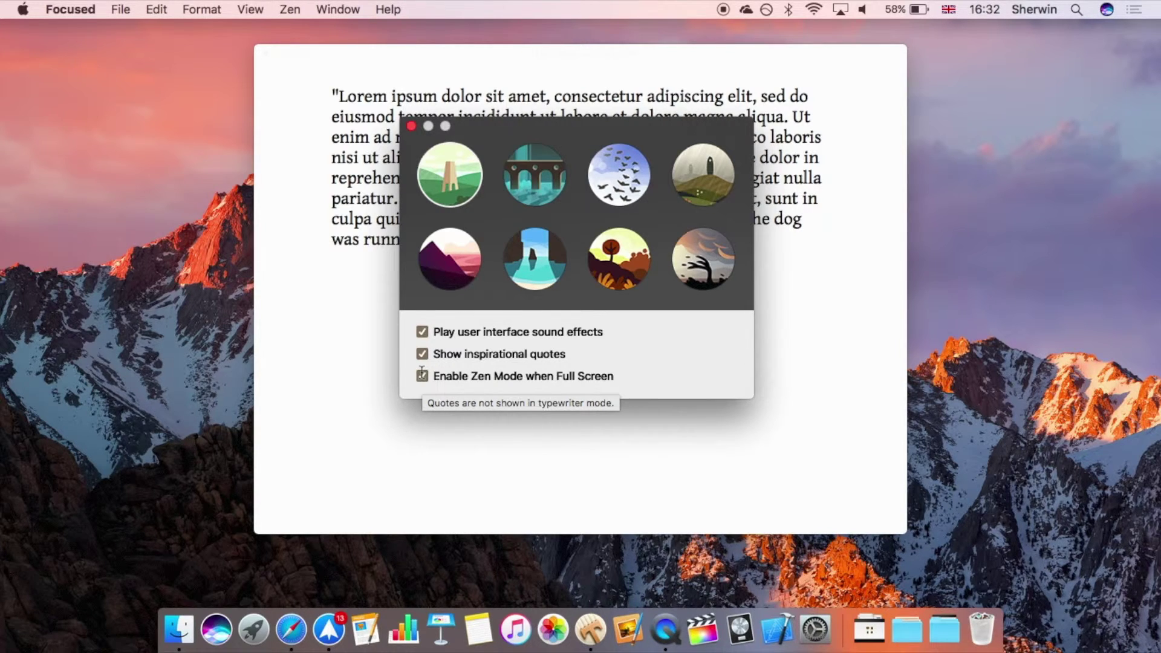
# Bring the document window in front of the preferences, and return to the preferences window.
pyautogui.click(333, 271)
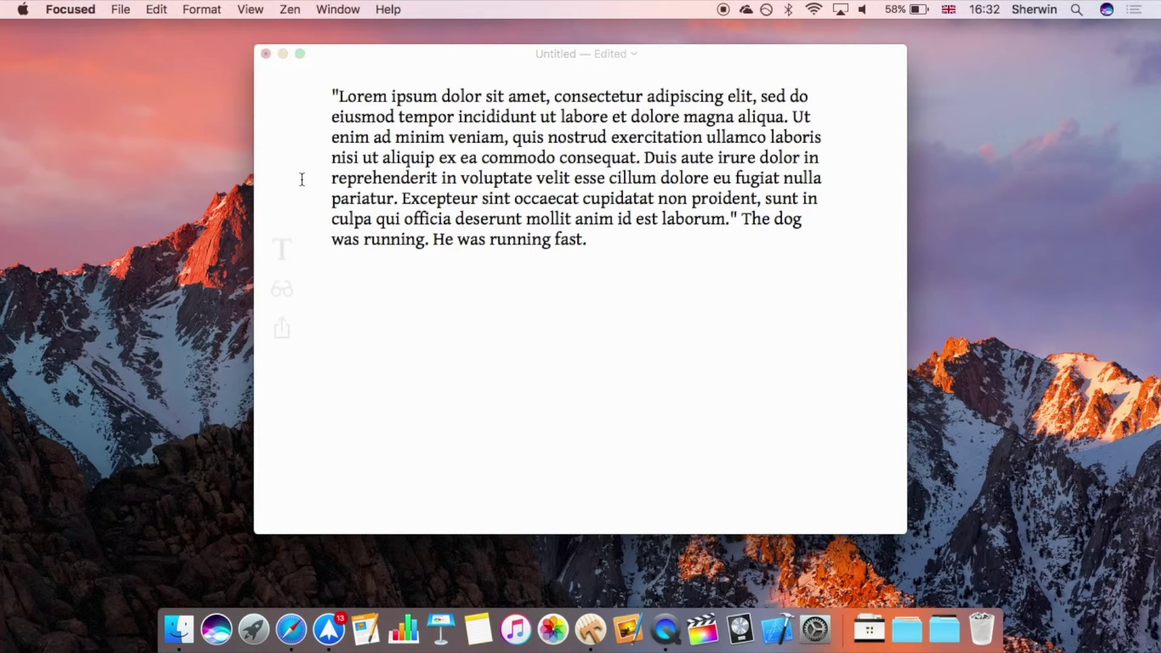
pyautogui.hotkey('ctrl', 'Down')
pyautogui.click(927, 106)
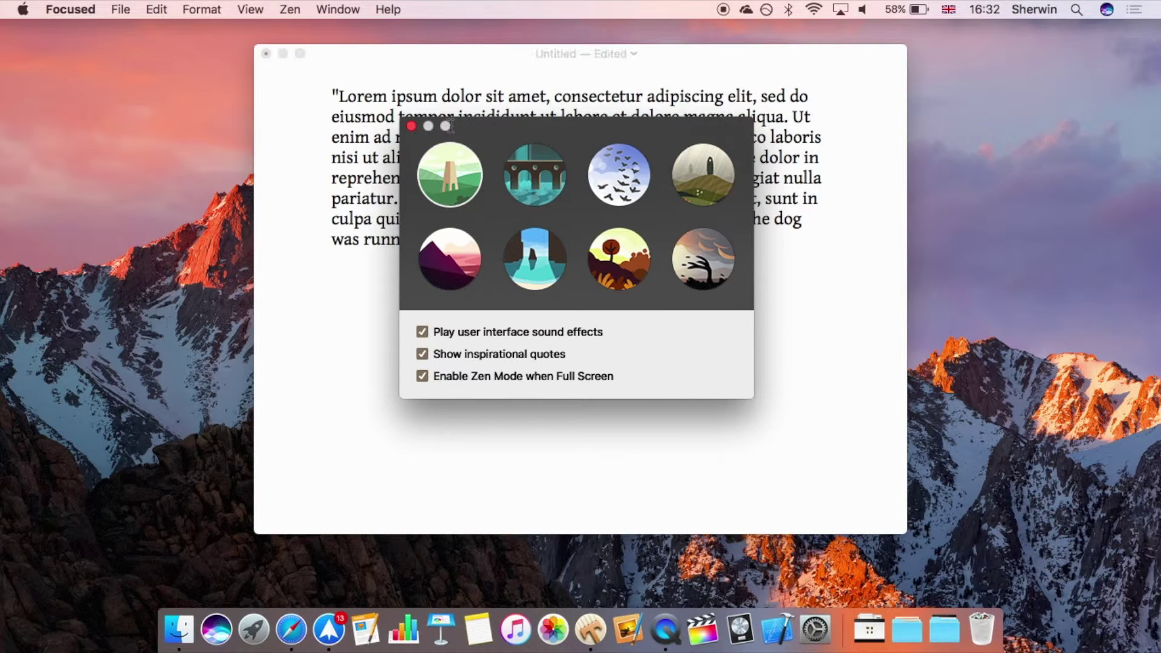
# Close the preferences window and hide the app to show the desktop.
pyautogui.click(412, 126)
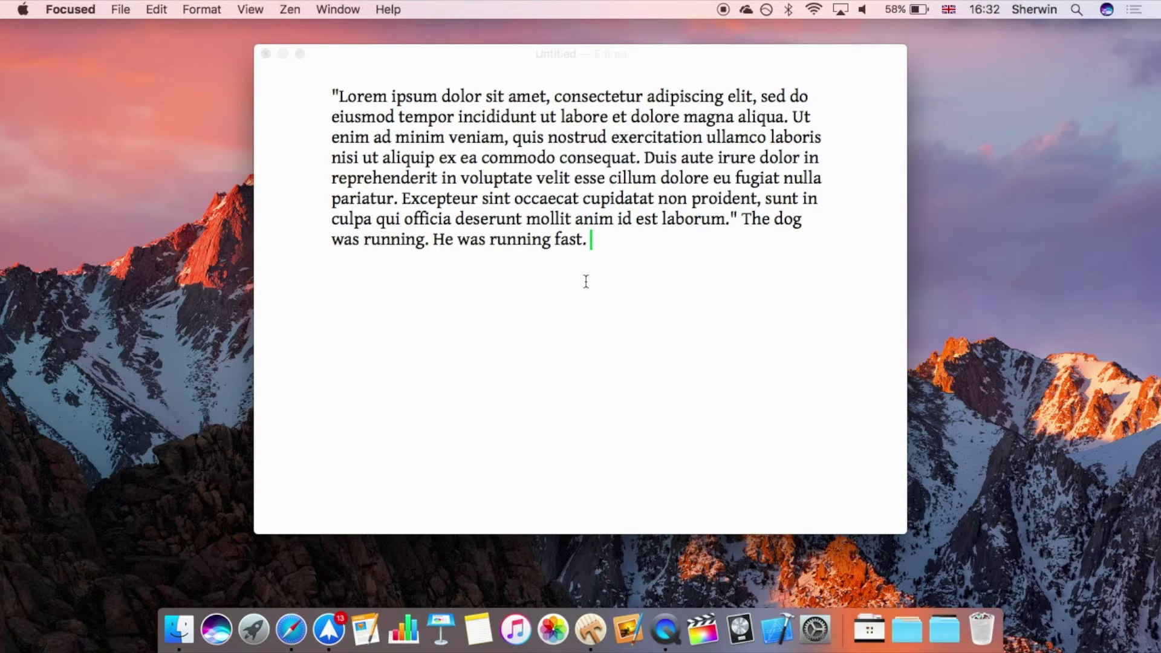
pyautogui.press('super+h')
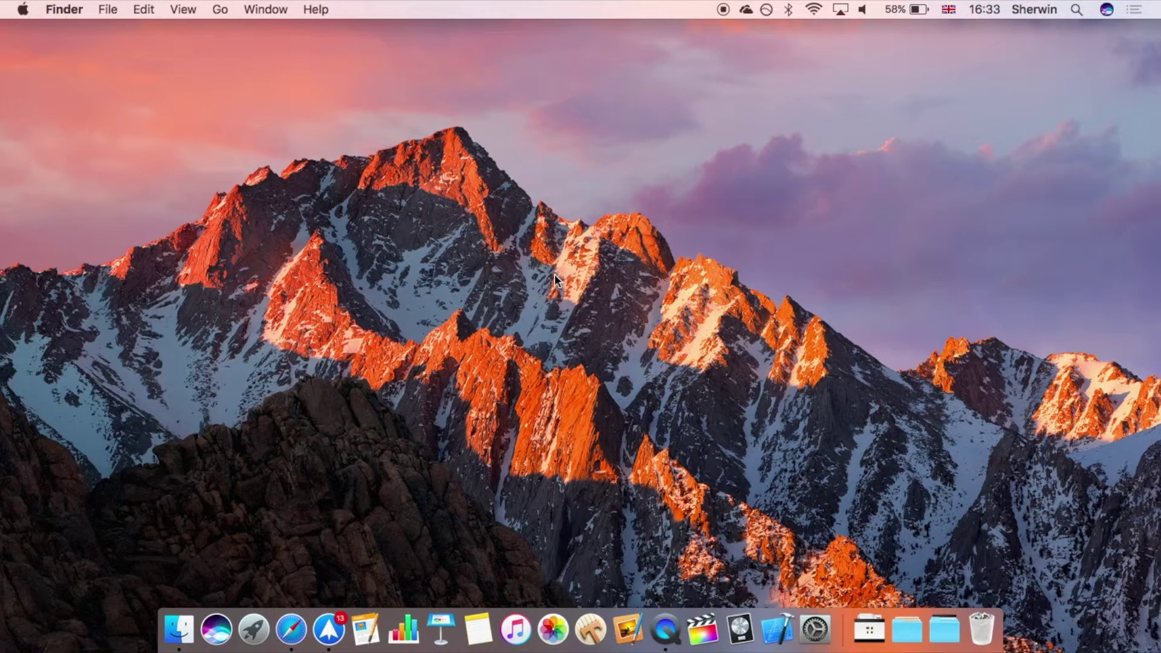